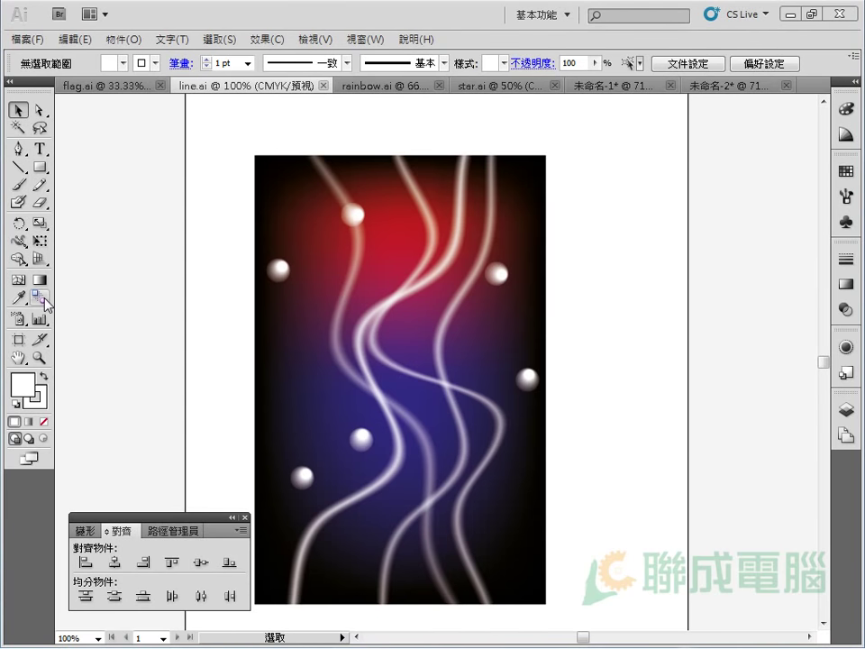
- Create a new blank document, keeping the default A4 settings
click(25, 38)
click(41, 56)
click(670, 158)
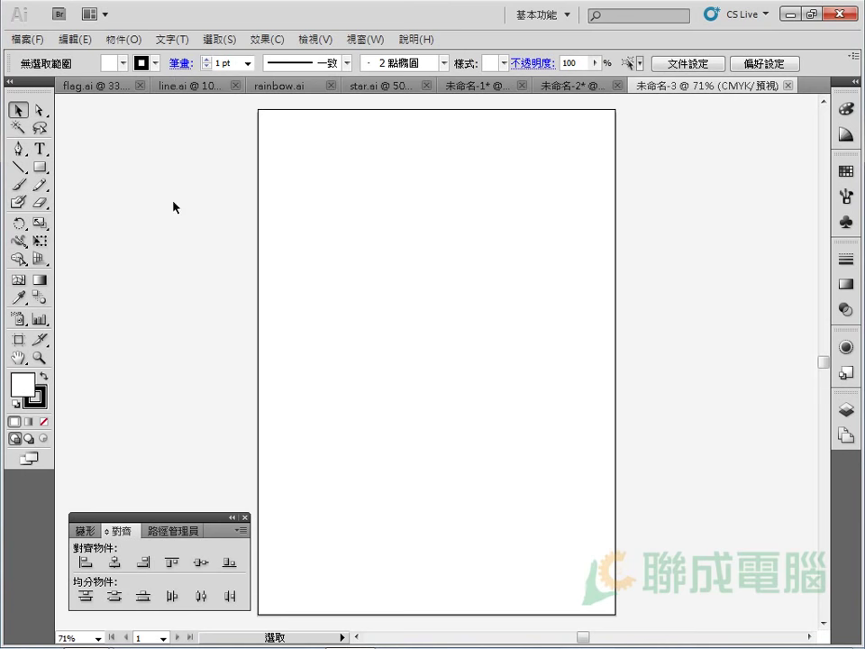
- Draw an artboard-sized rectangle with black fill and no stroke
click(40, 167)
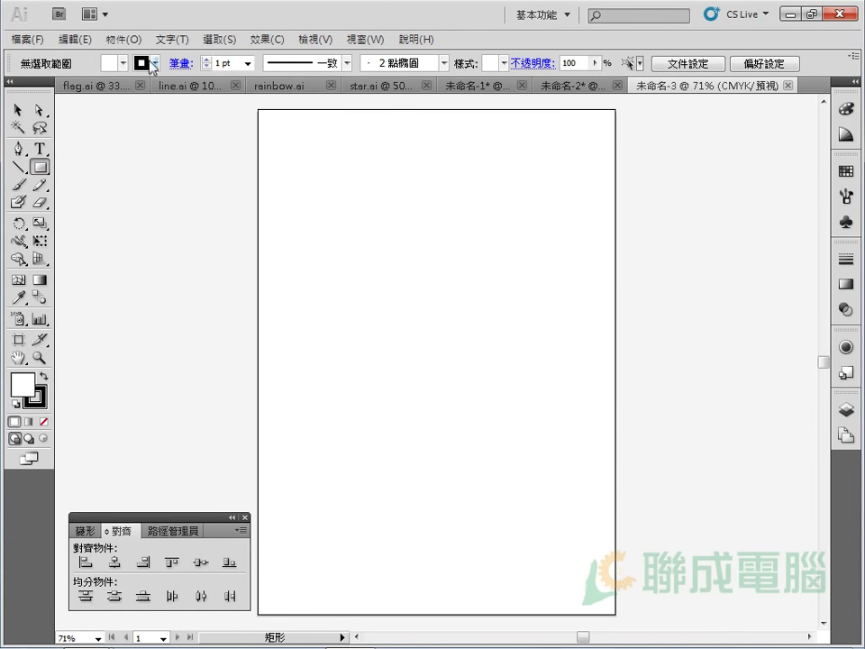
click(157, 63)
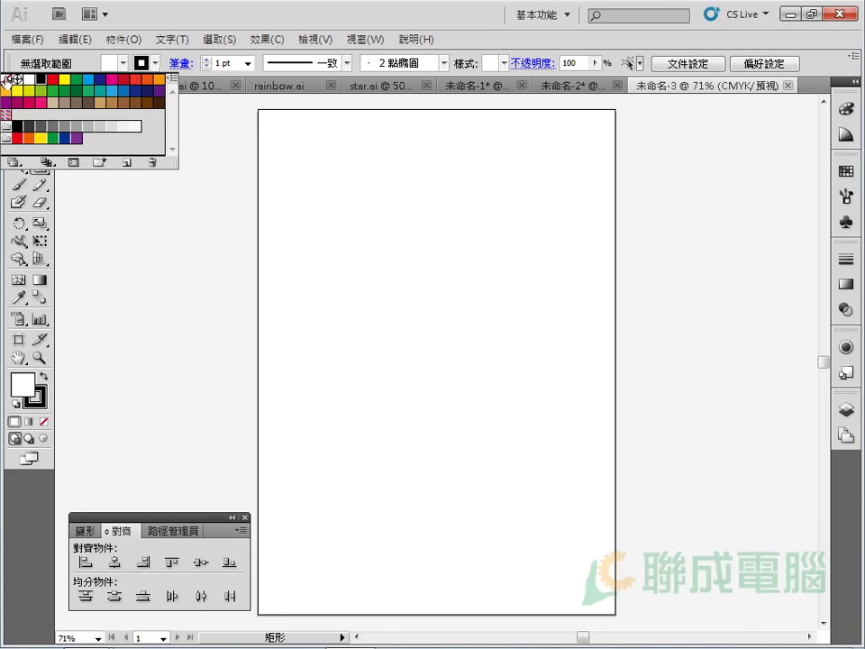
click(5, 78)
click(120, 63)
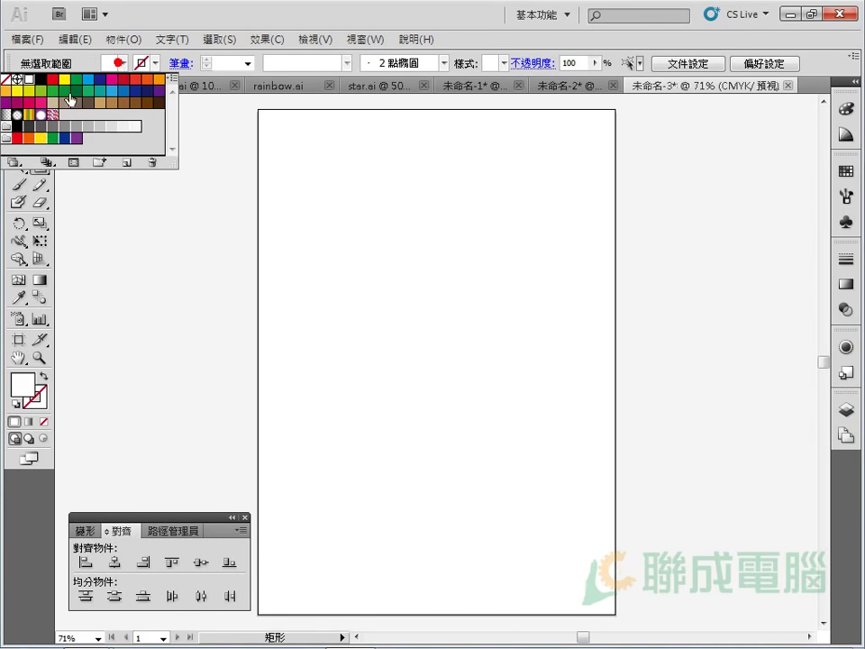
click(41, 79)
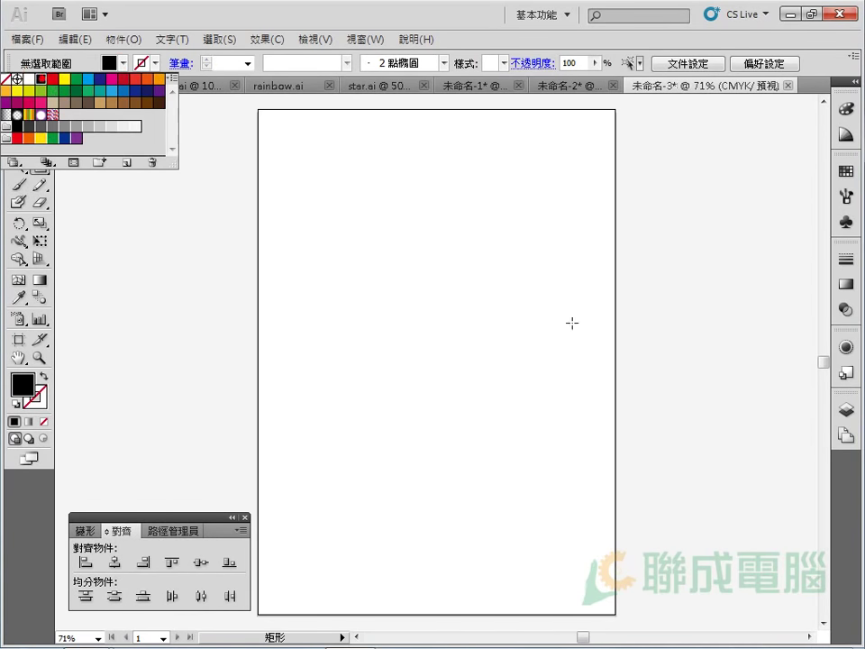
click(338, 151)
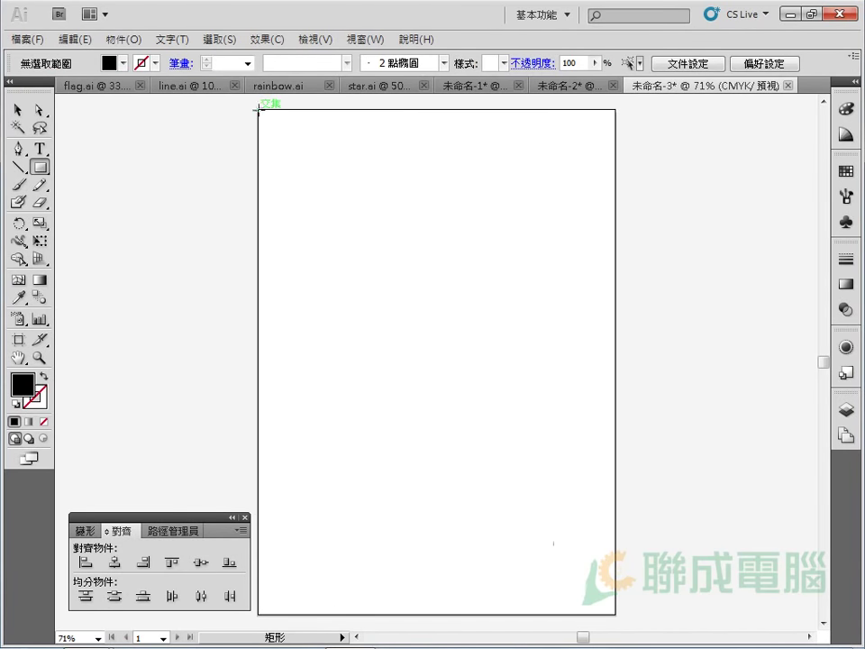
drag(258, 110, 616, 614)
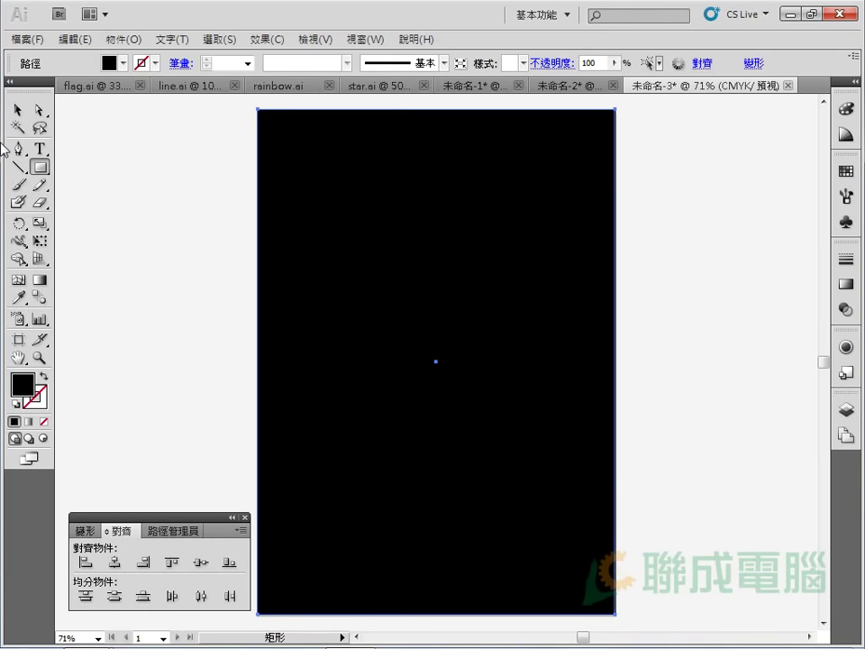
click(17, 109)
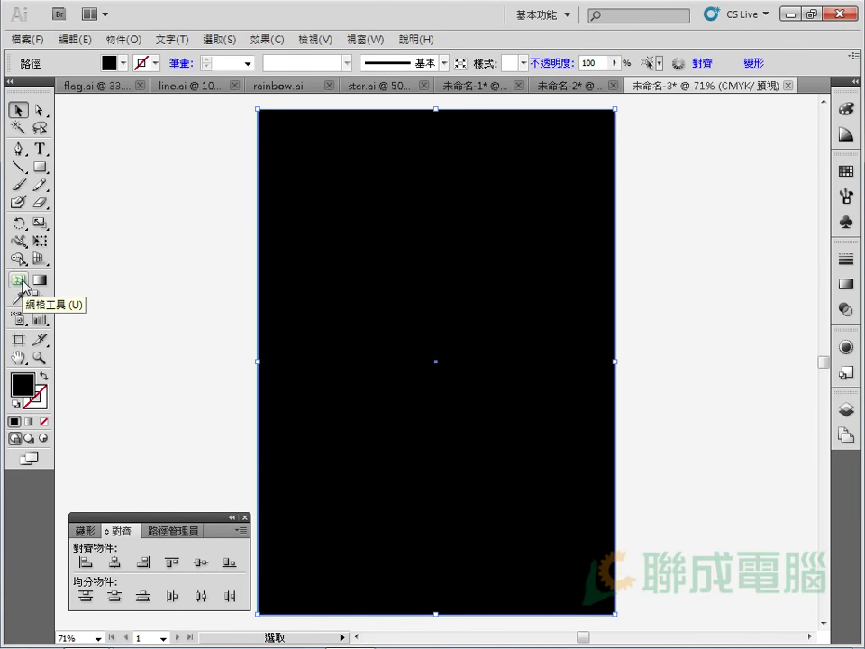
- Turn the black rectangle into a gradient mesh with two points down the centre
click(20, 280)
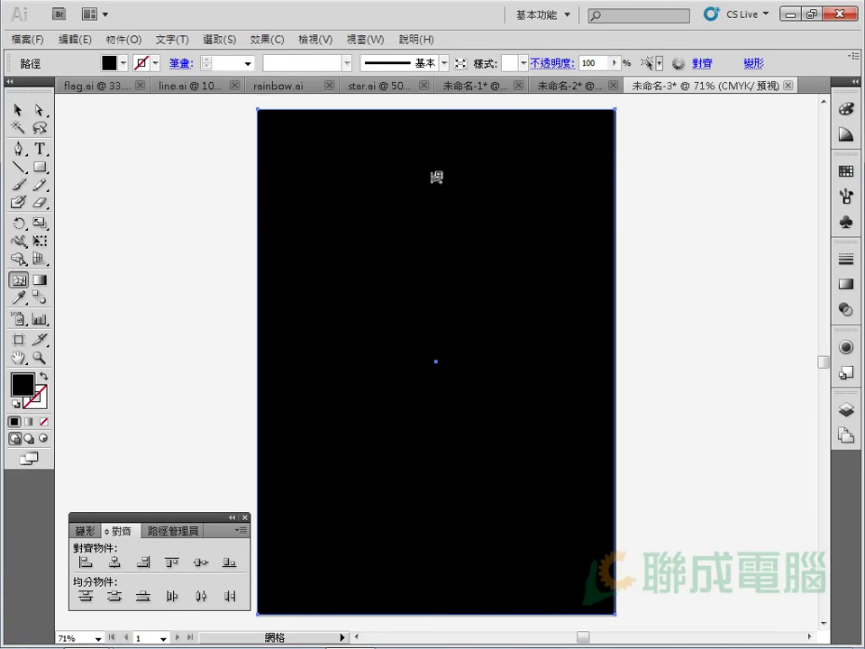
click(434, 218)
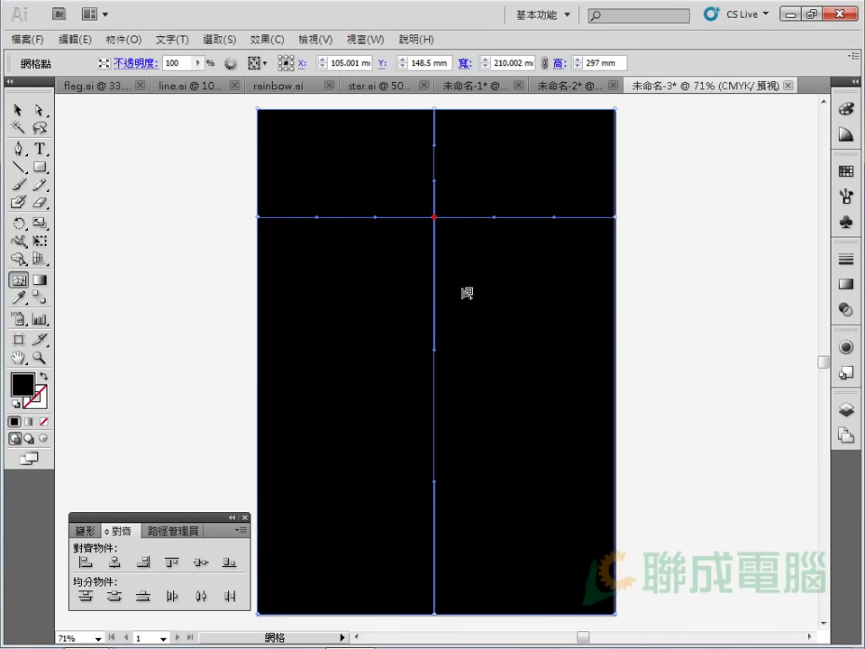
click(436, 399)
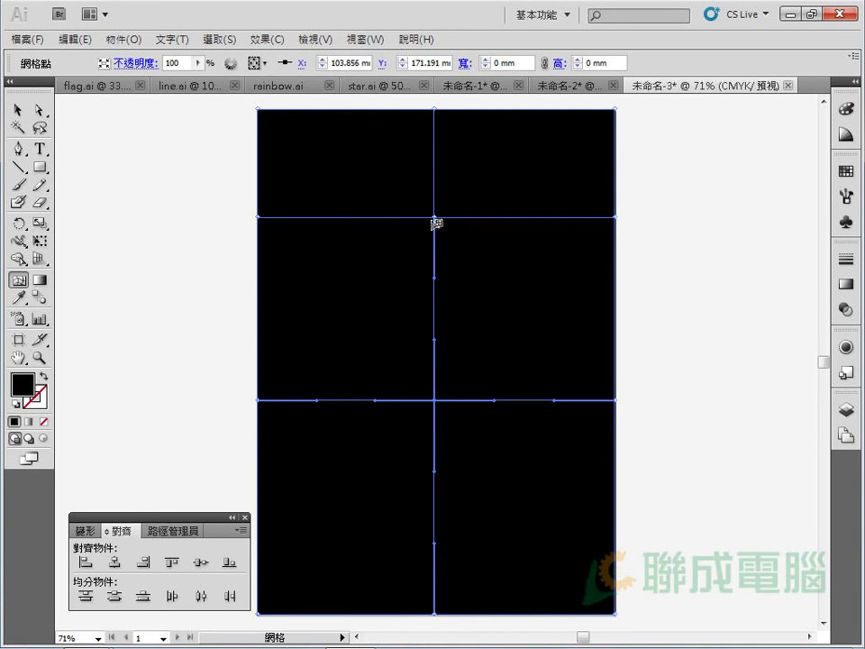
- Colour the upper mesh point red for a soft glow, then reselect the whole mesh
click(40, 109)
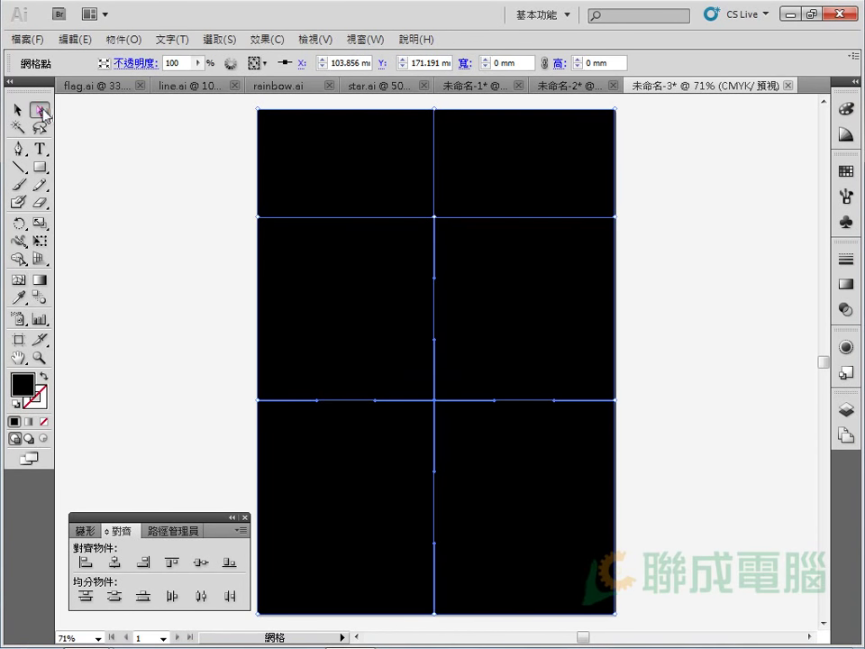
click(436, 218)
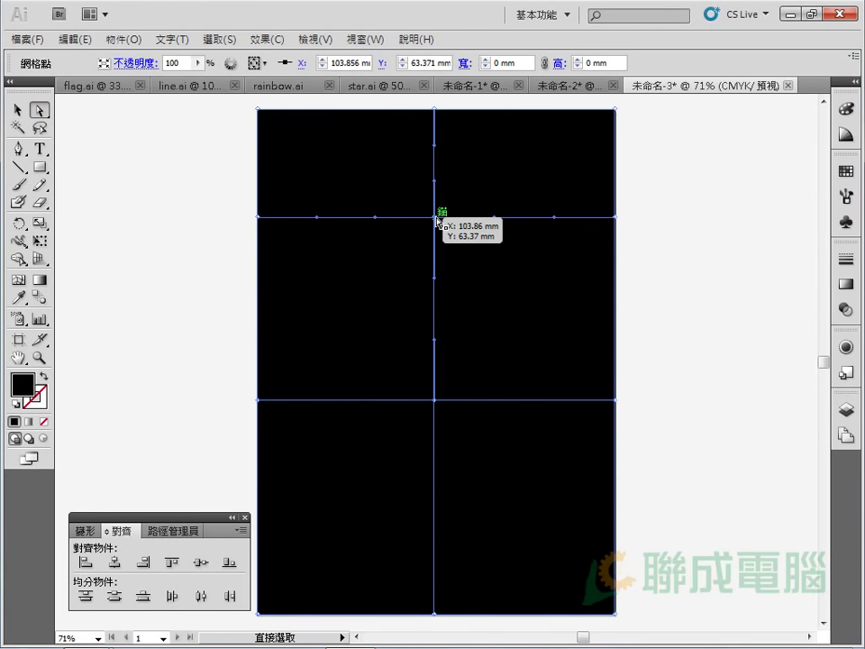
click(845, 171)
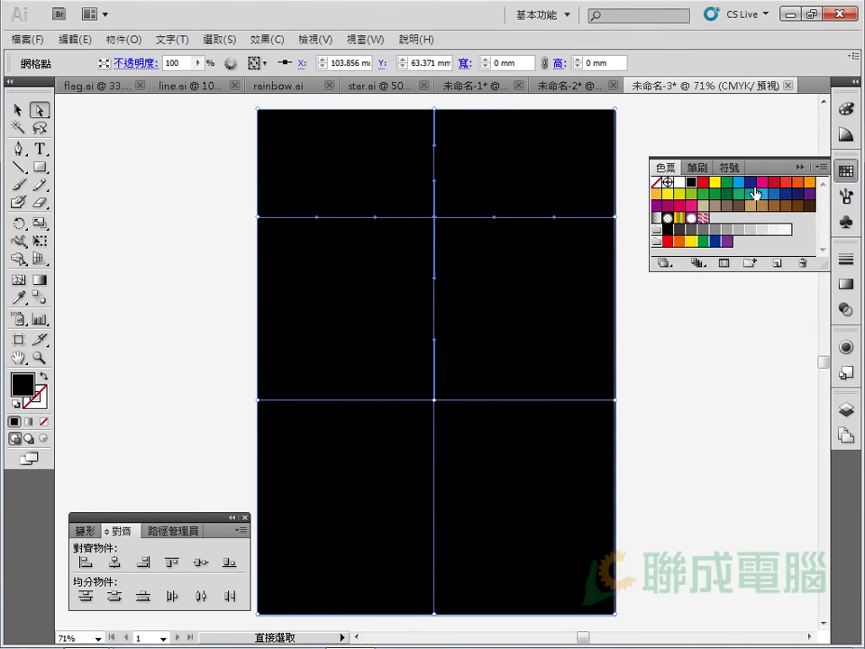
click(775, 185)
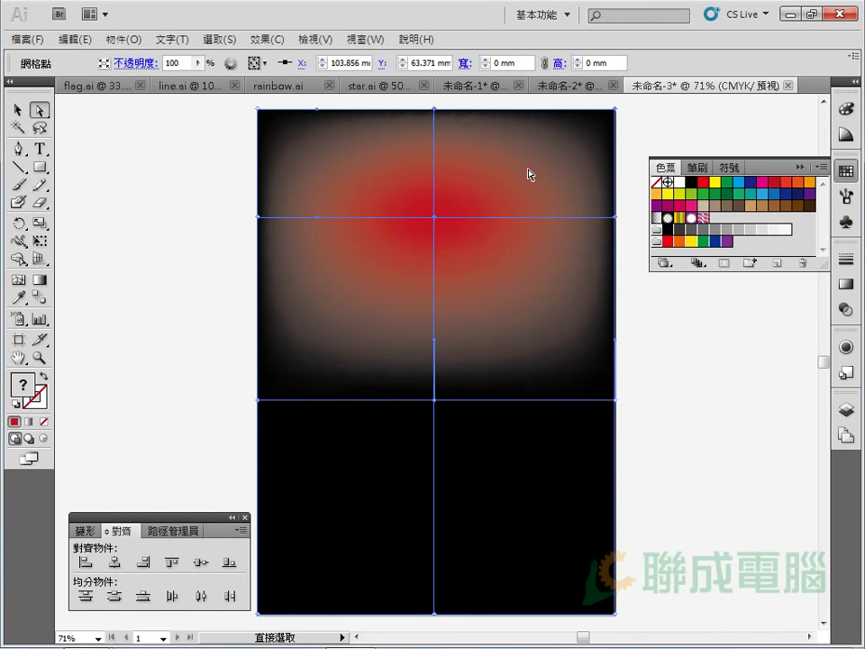
click(18, 110)
click(18, 110)
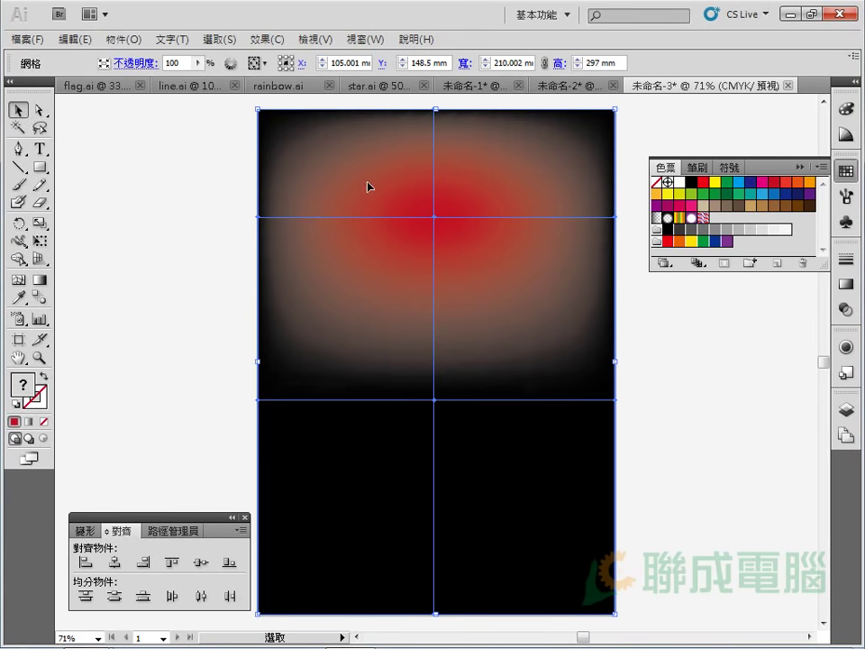
- Fill the whole mesh with rich black at 100% C, M, Y and K
click(846, 108)
drag(705, 124, 788, 155)
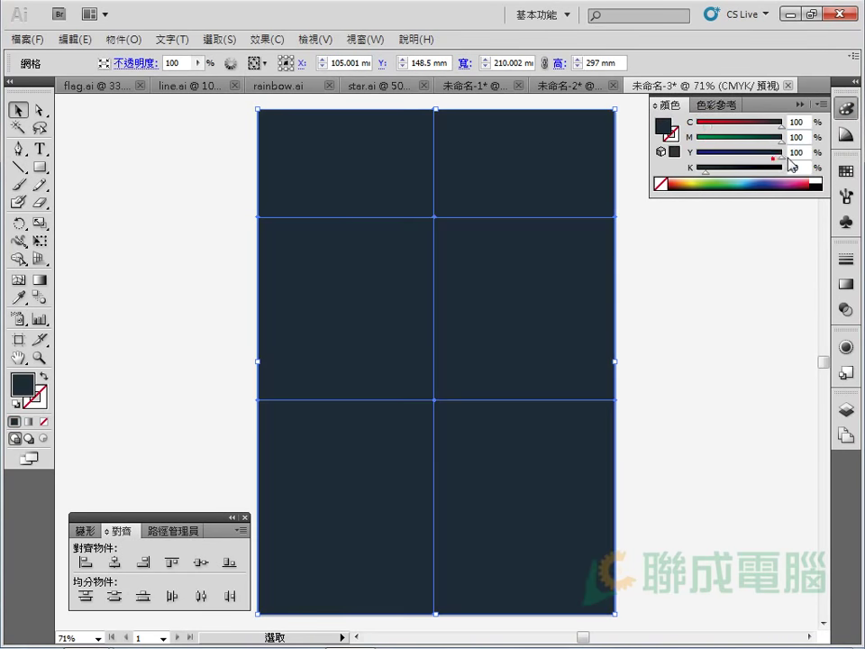
drag(705, 171, 790, 171)
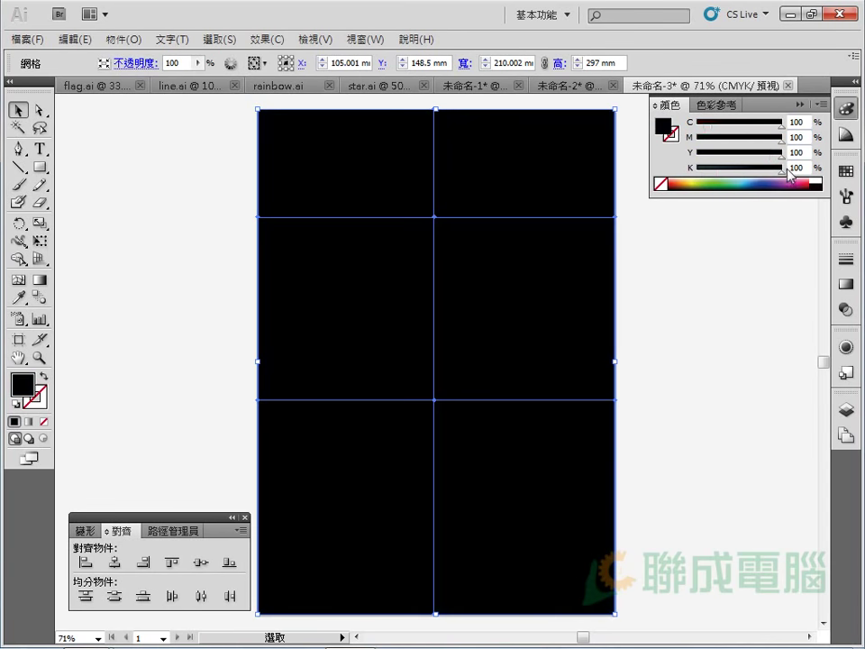
click(703, 299)
click(428, 357)
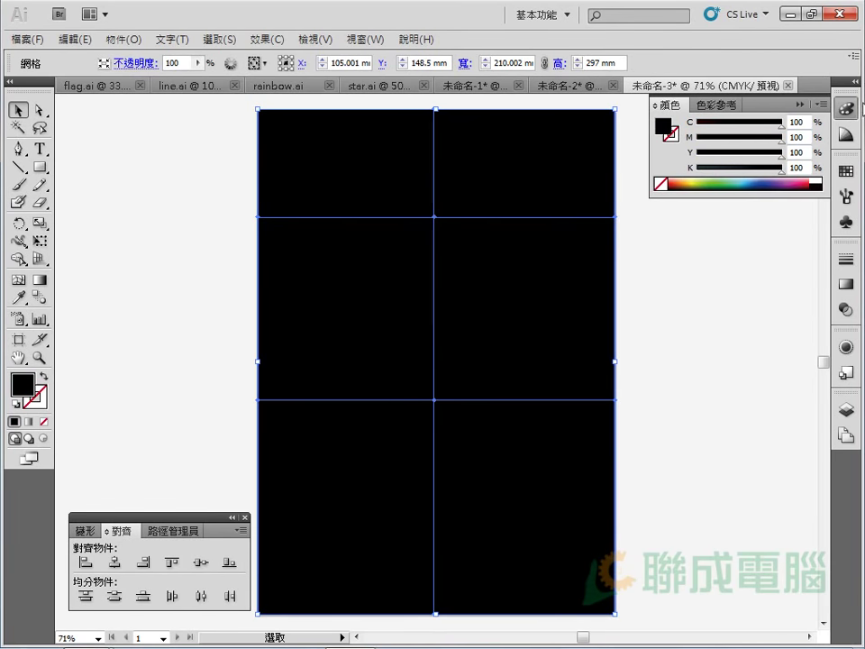
click(847, 170)
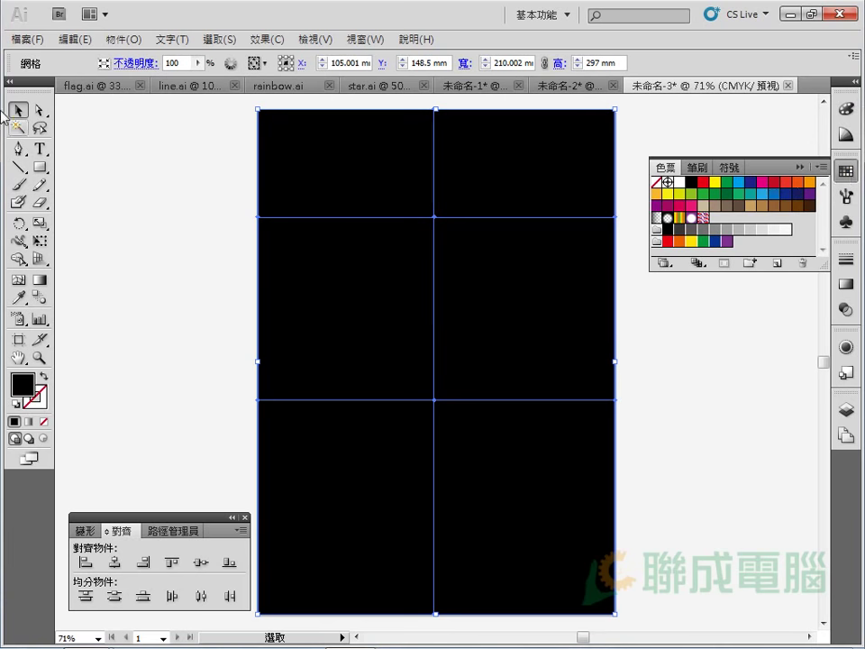
- Make the upper mesh point red and the lower mesh point dark navy, then deselect
click(38, 109)
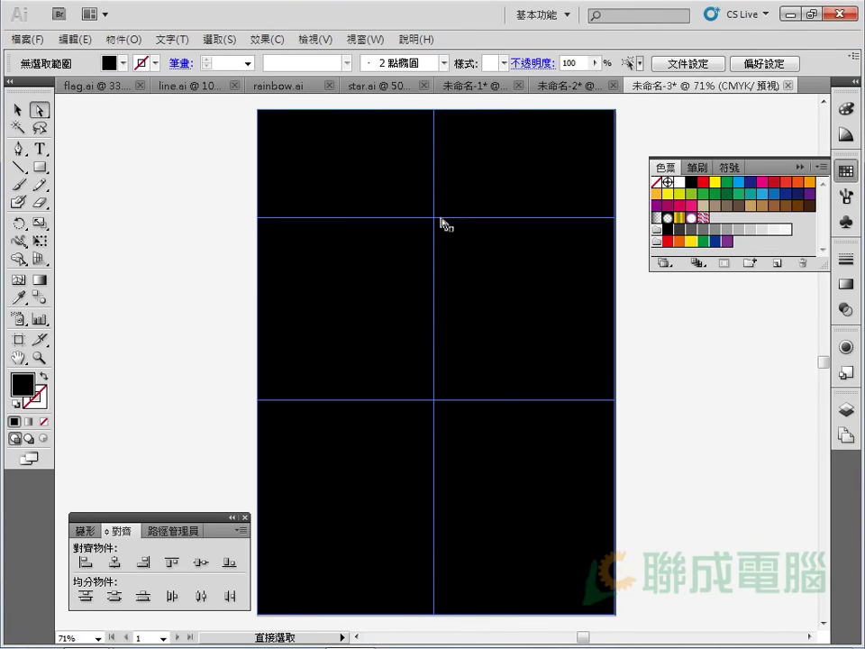
click(436, 217)
click(774, 183)
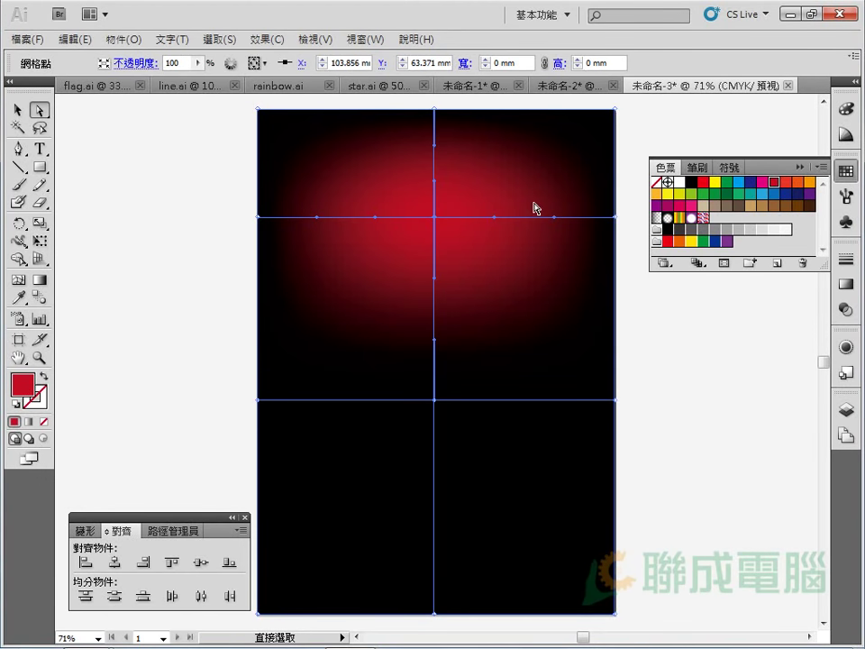
click(436, 399)
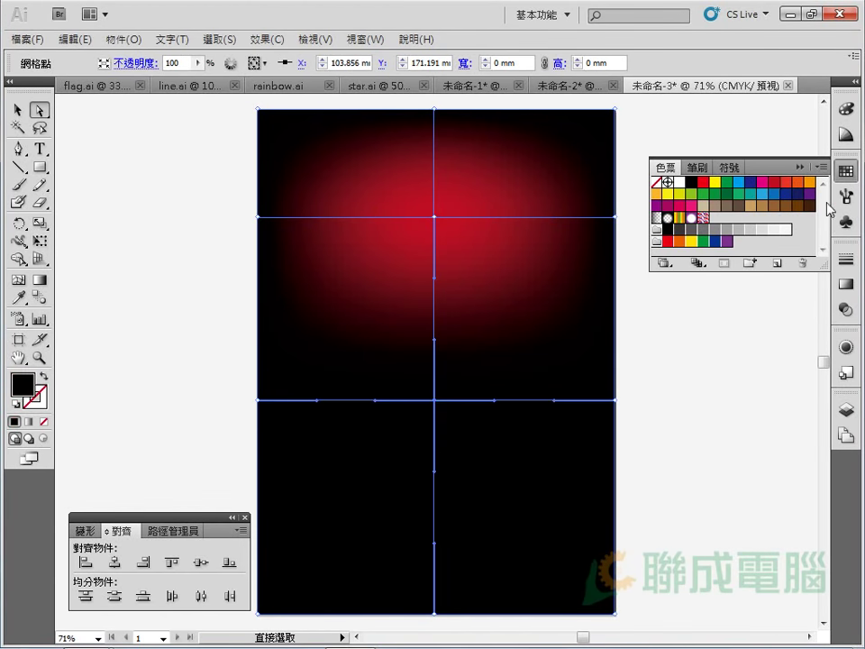
click(797, 194)
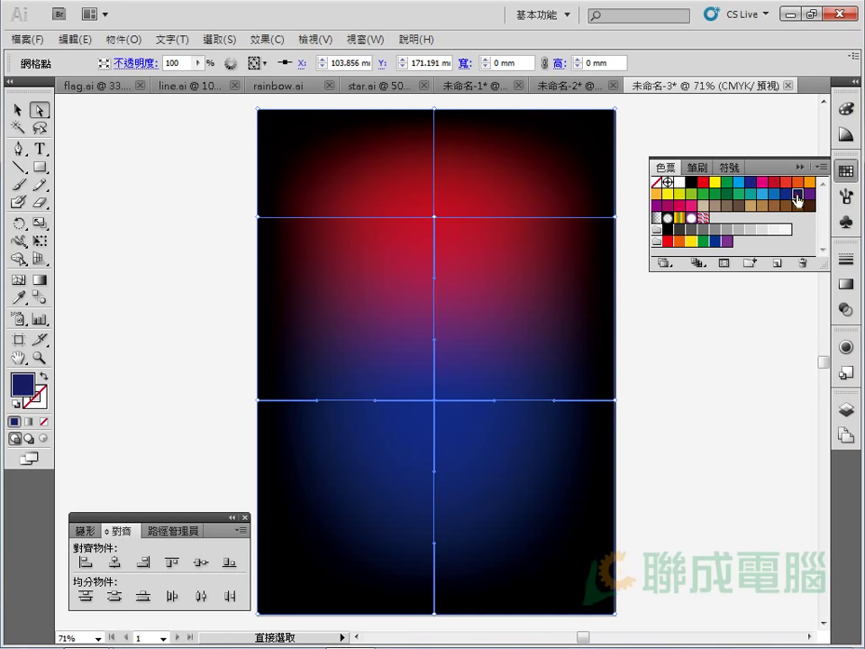
click(797, 195)
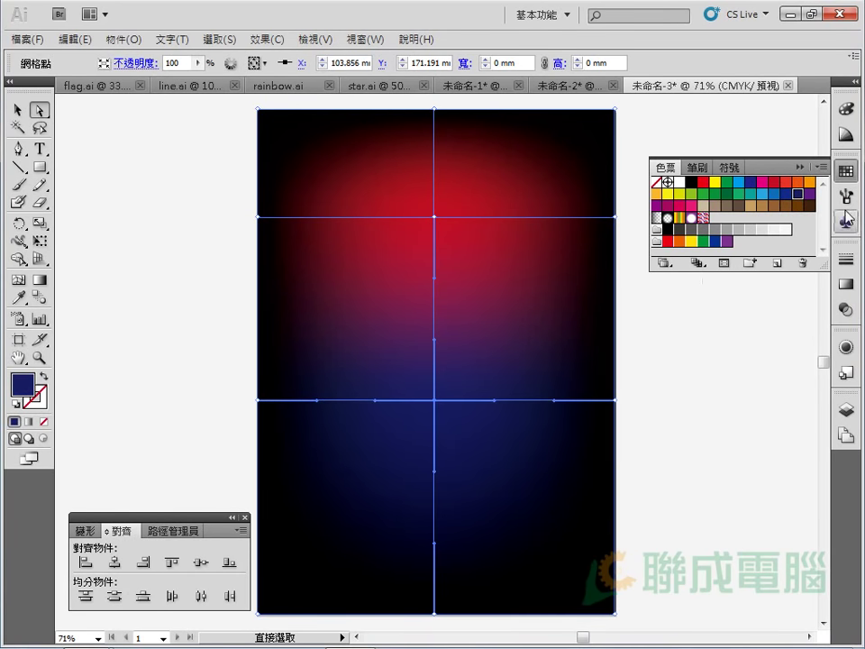
click(685, 360)
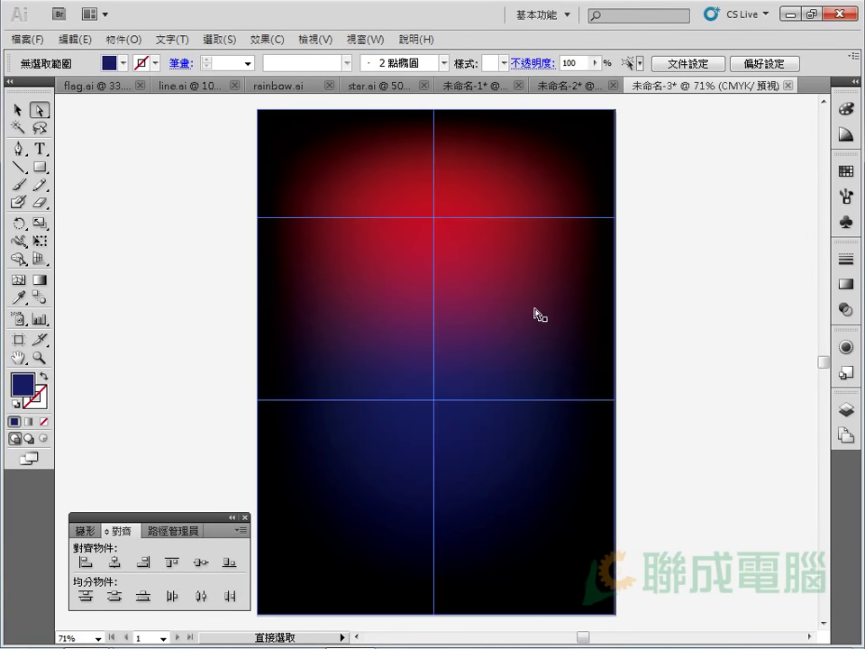
- Lock the mesh background with Object > Lock > Selection and confirm it won't select
click(421, 332)
click(118, 40)
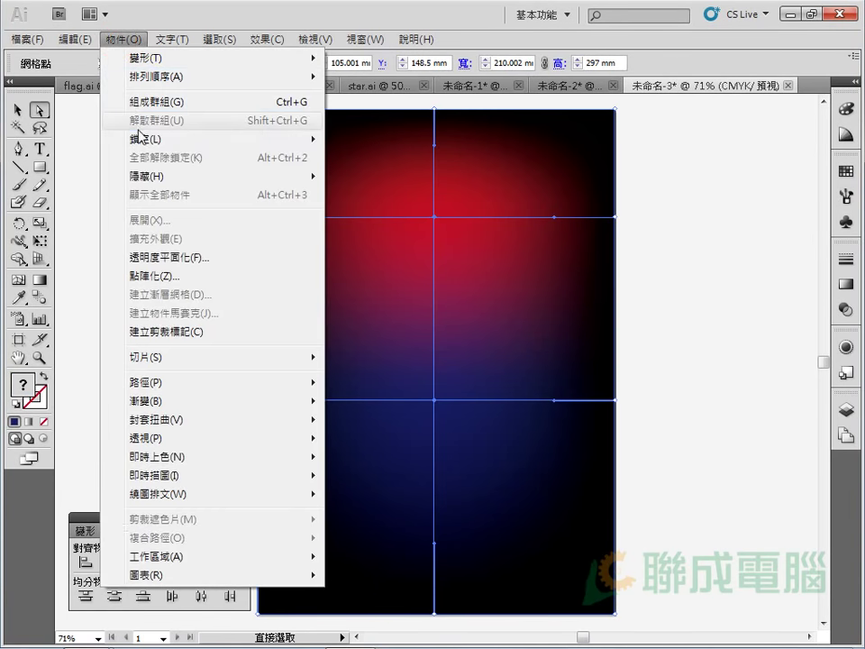
mouse_move(208, 139)
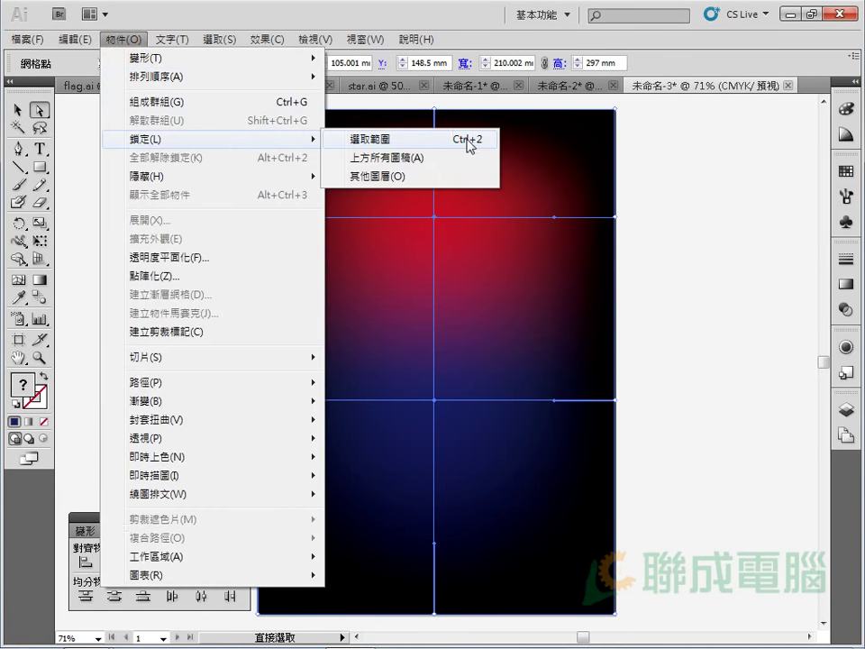
click(467, 140)
drag(245, 208, 348, 313)
drag(277, 240, 520, 438)
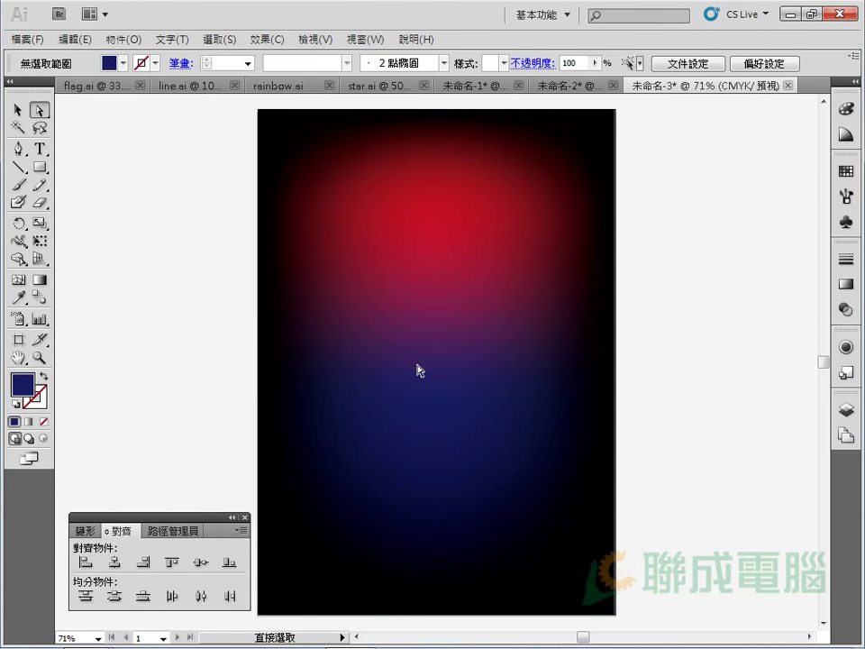
- Draw white-filled vertical strips near the poster's upper left
click(39, 166)
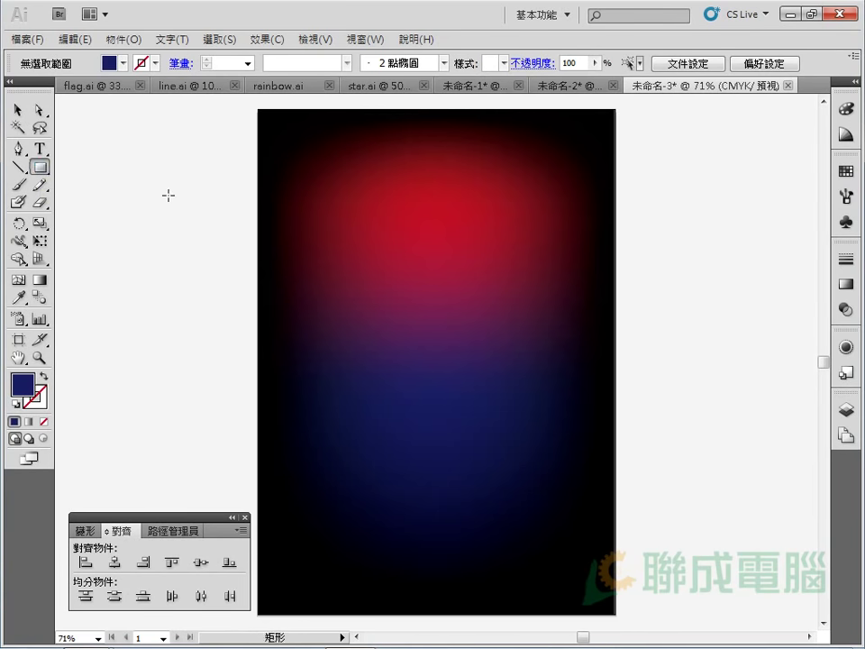
click(123, 63)
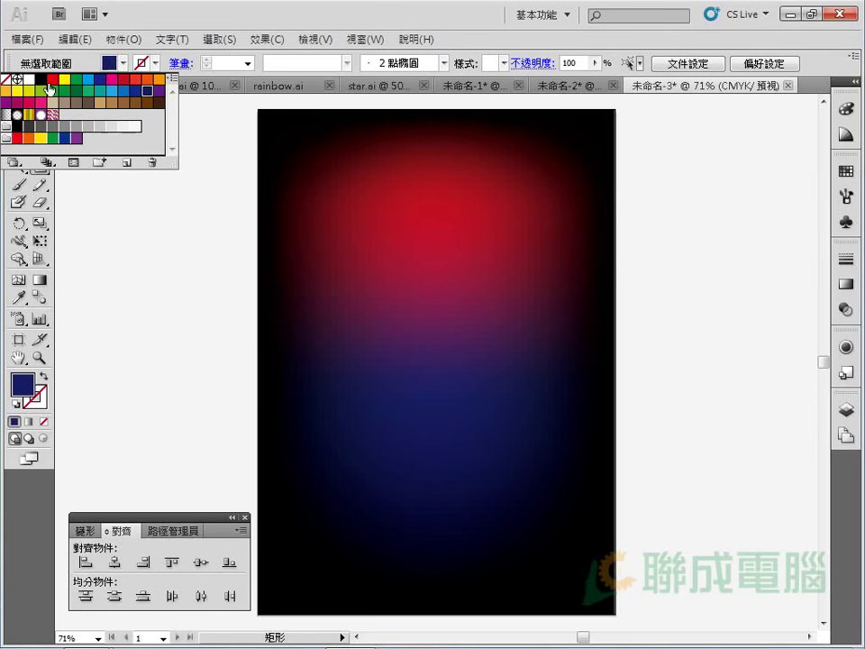
click(28, 79)
mouse_move(332, 196)
mouse_down()
mouse_move(366, 304)
mouse_move(343, 315)
mouse_up()
drag(360, 196, 360, 283)
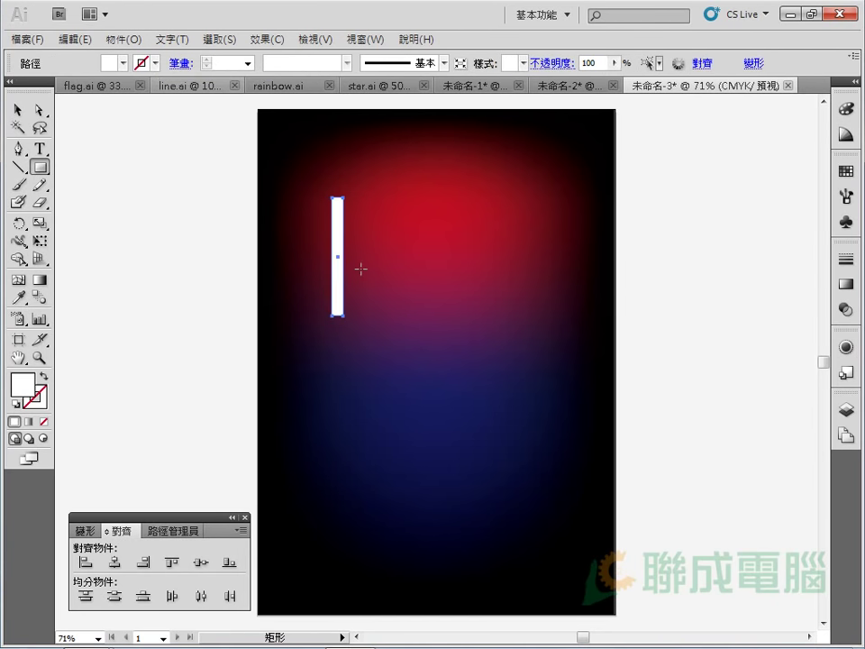
- Duplicate the white bar to its right, narrow the copy into a thin line, and select the wide bar
key(v)
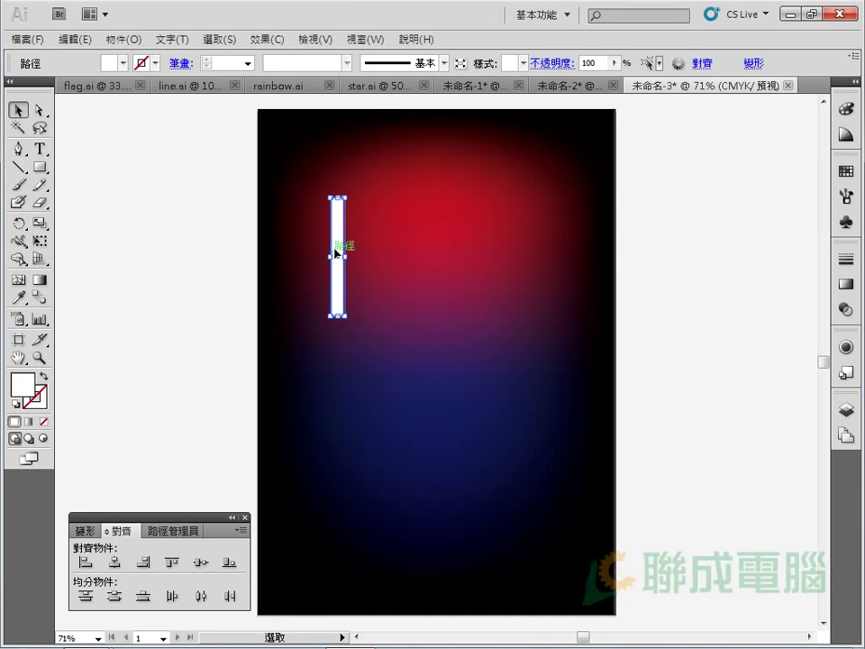
drag(340, 244, 368, 246)
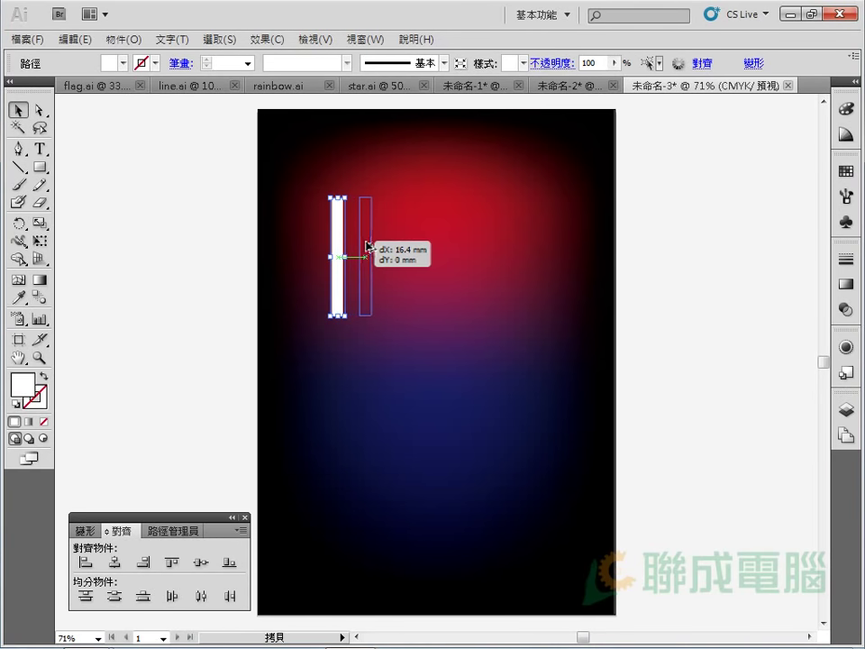
drag(368, 245, 368, 256)
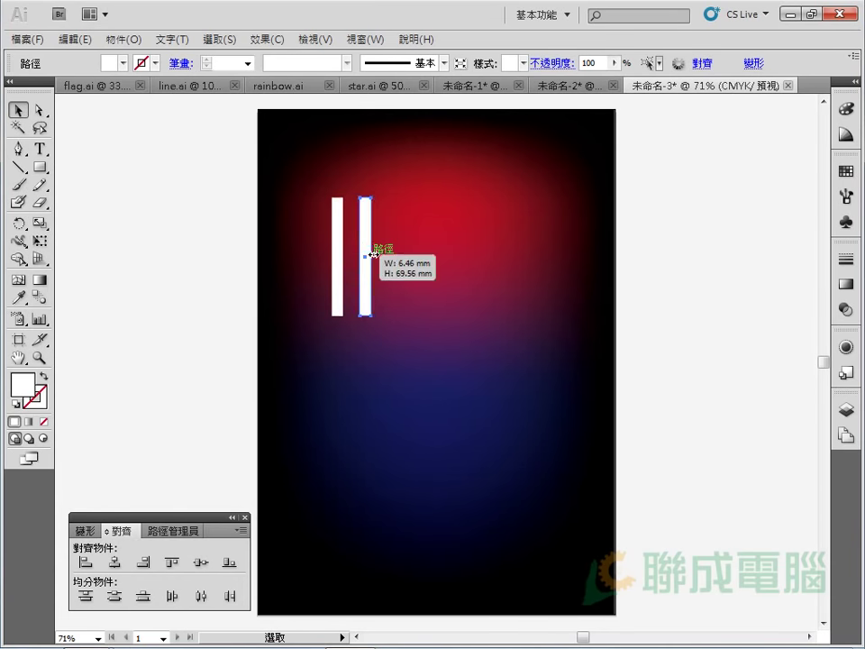
click(392, 294)
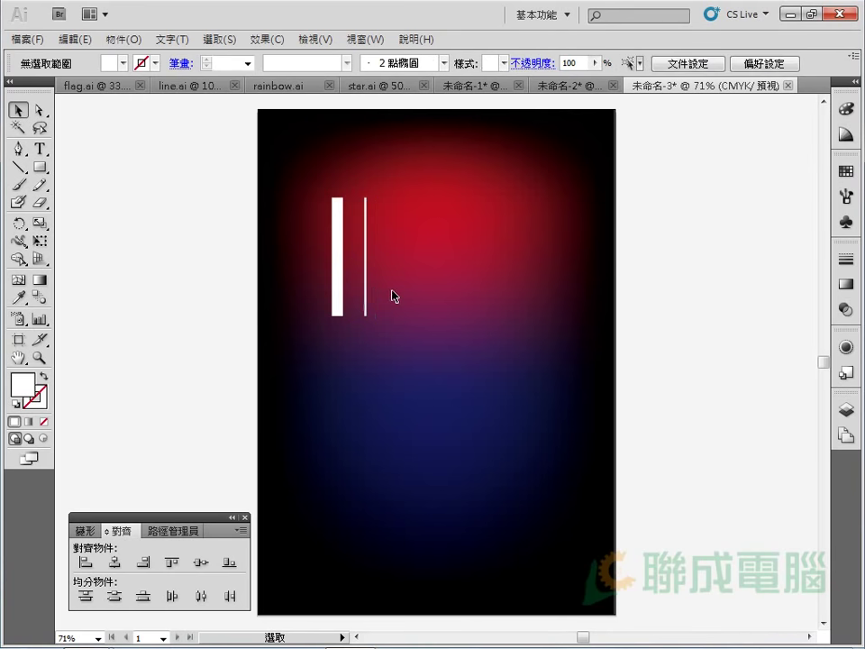
click(366, 288)
drag(309, 237, 388, 286)
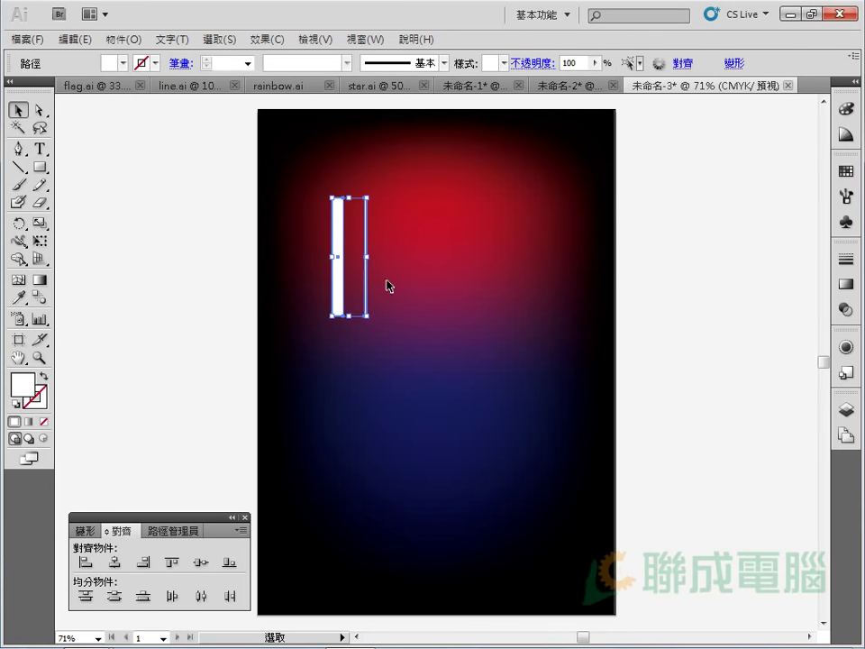
click(387, 285)
click(342, 263)
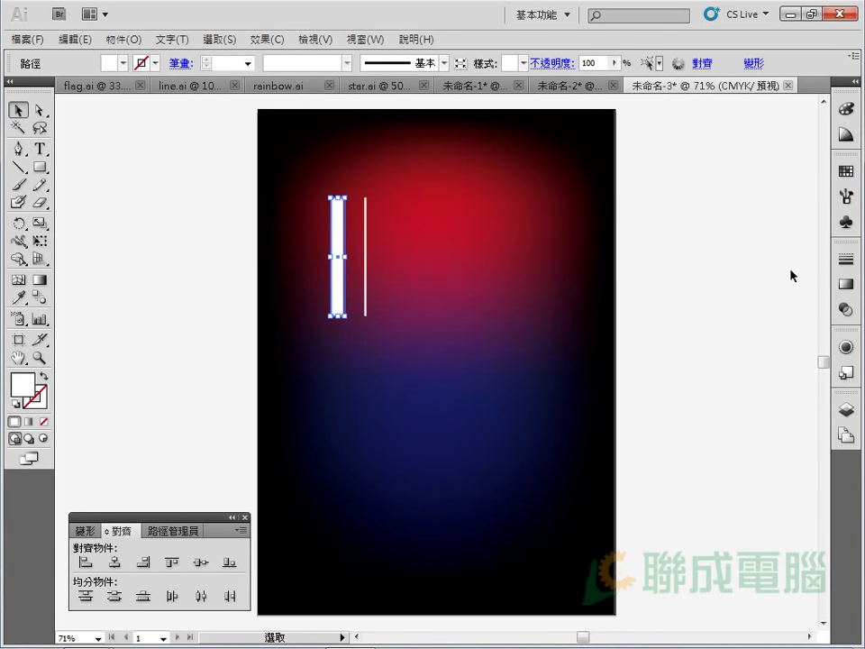
click(847, 309)
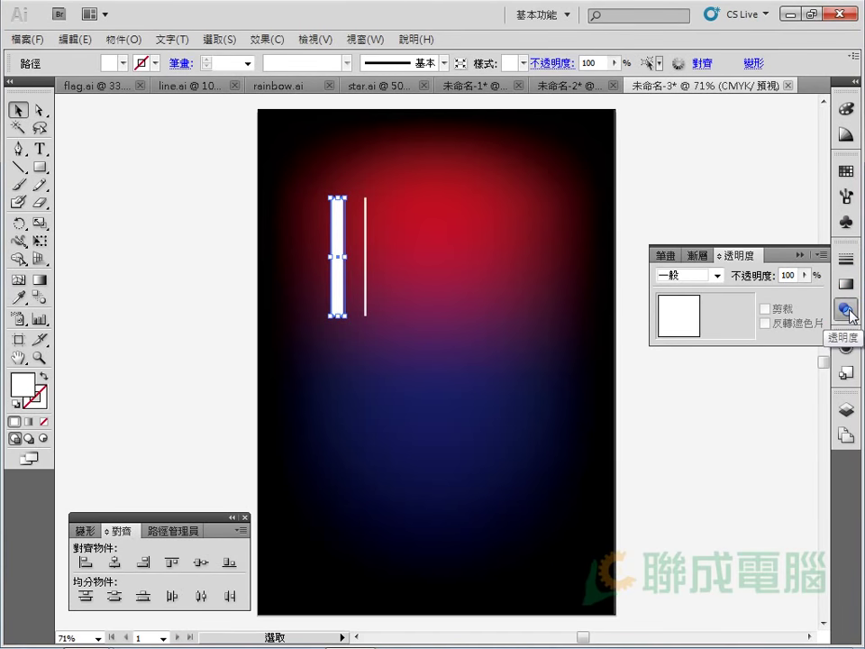
- Set the wide white bar to 20% opacity, then select it together with the thin line
click(363, 40)
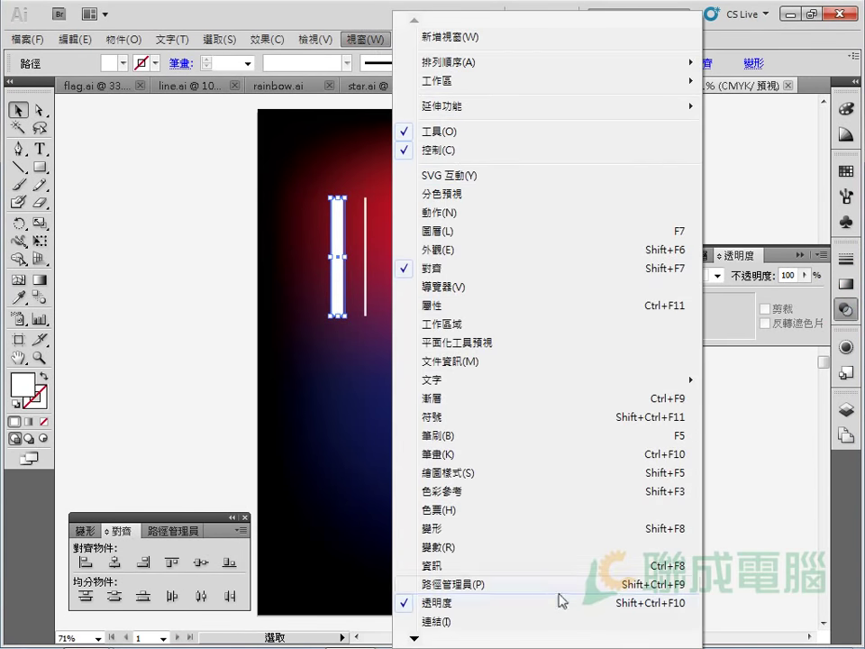
click(777, 260)
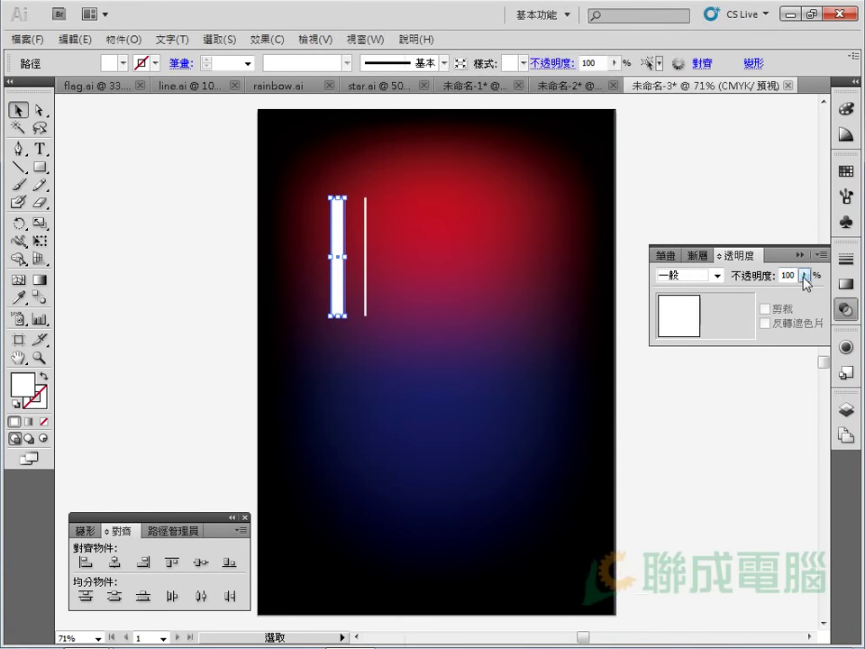
click(787, 276)
text(2)
key(Return)
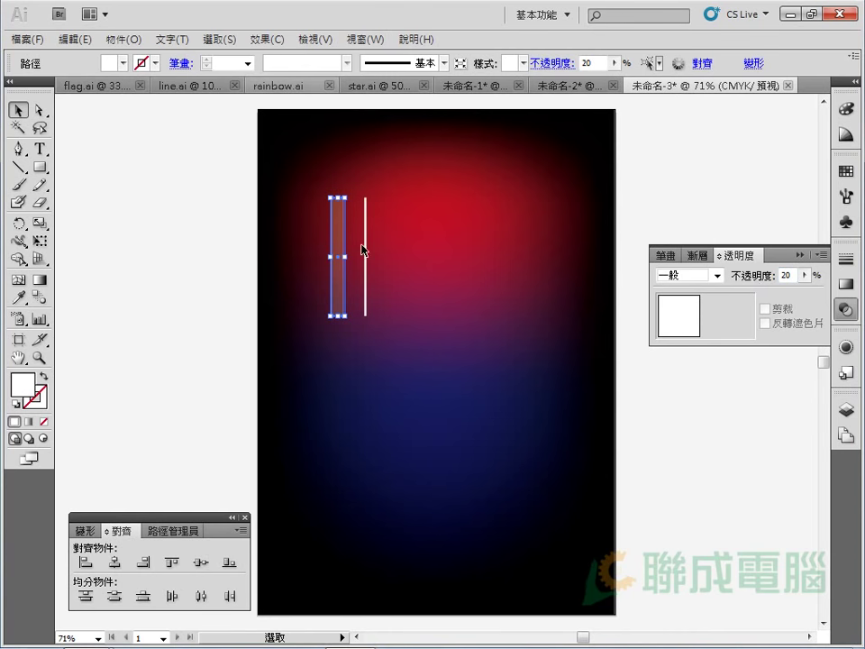
click(370, 270)
drag(382, 274, 303, 240)
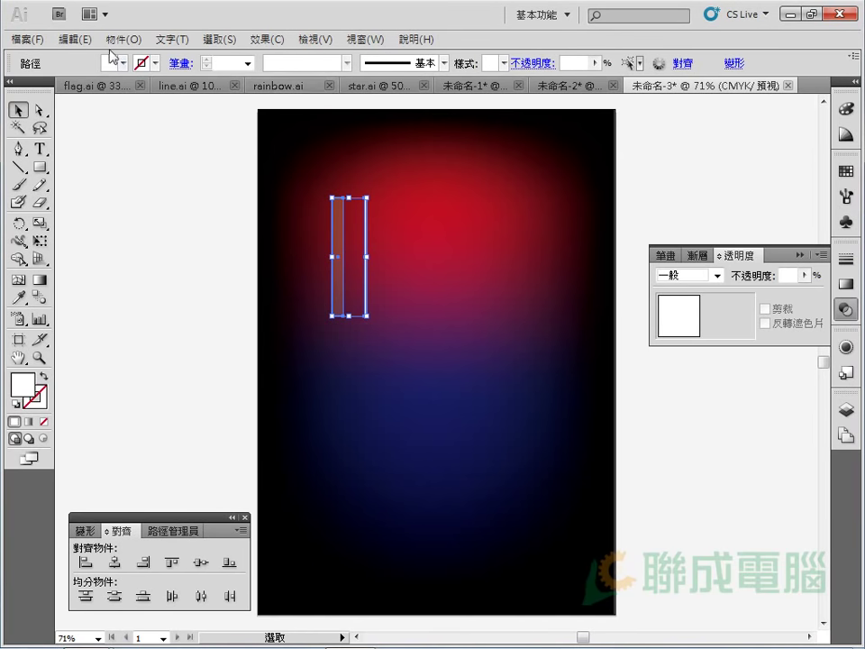
- Horizontally centre-align the thin line and the 20% bar using the Align panel
click(371, 39)
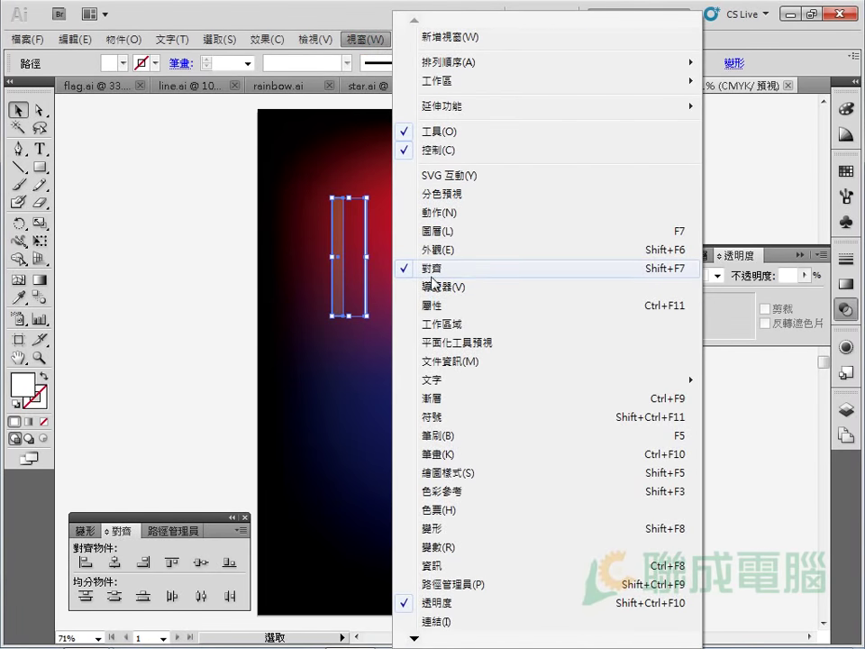
click(428, 269)
click(366, 41)
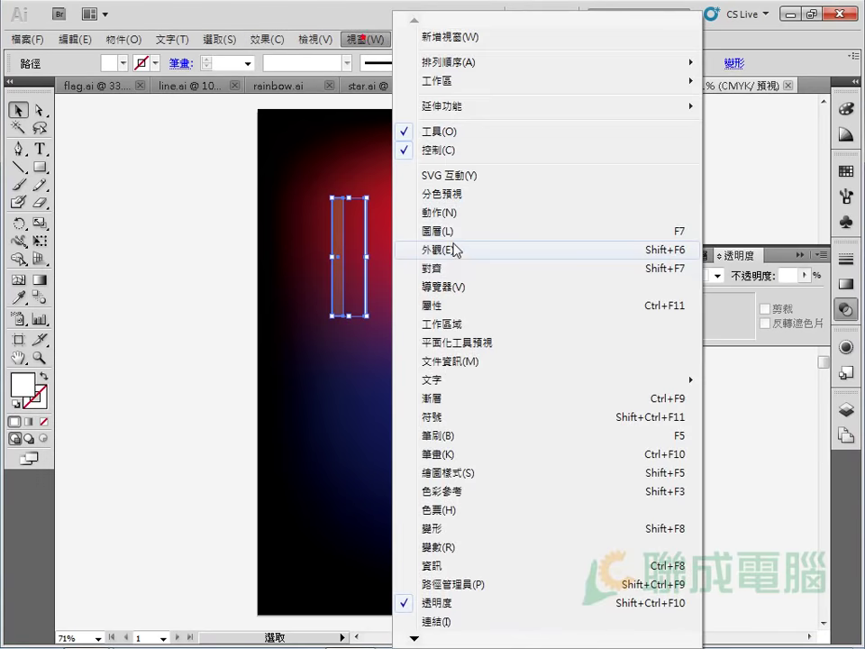
click(456, 268)
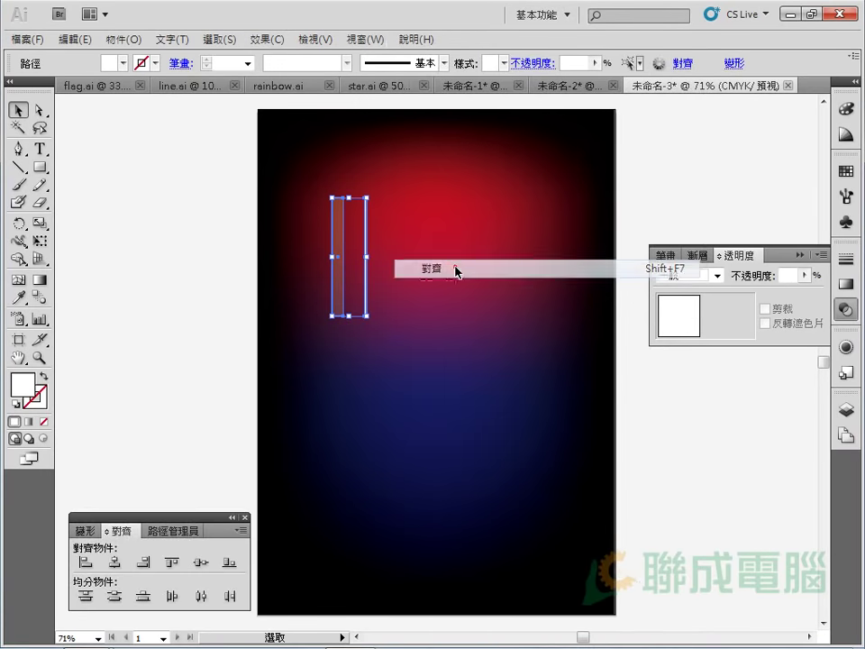
click(113, 562)
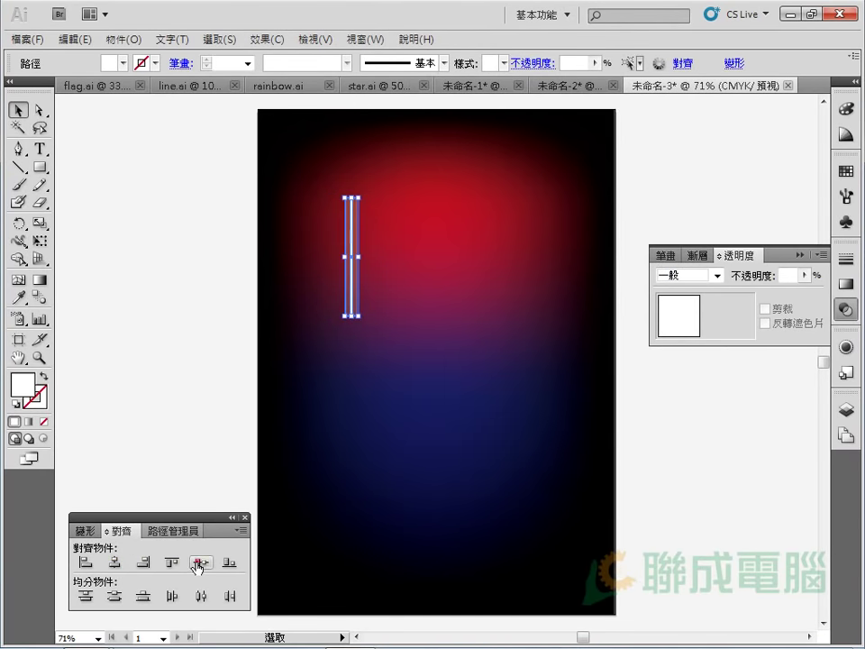
click(498, 407)
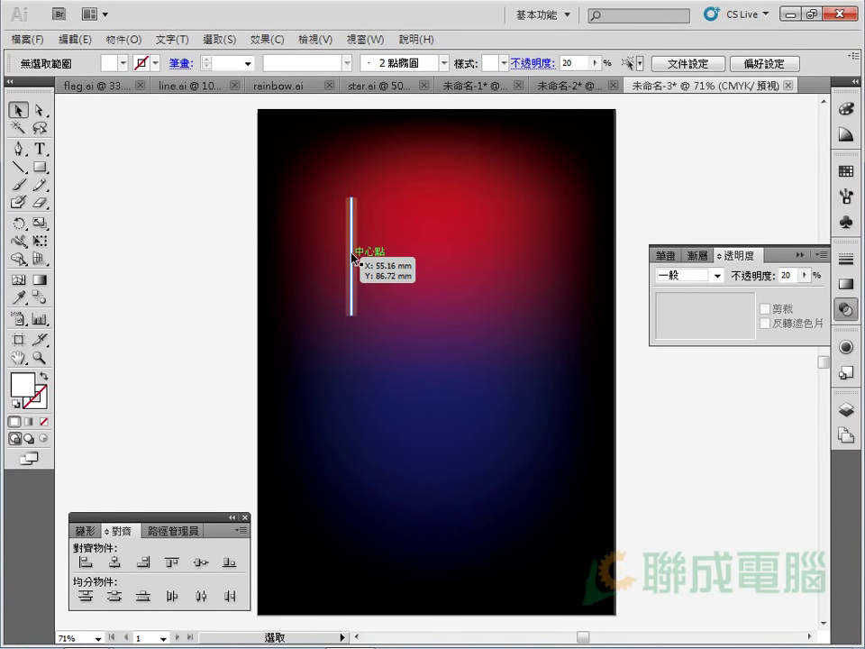
- Blend the thin white line with the 20% translucent bar, then select the blend
click(37, 298)
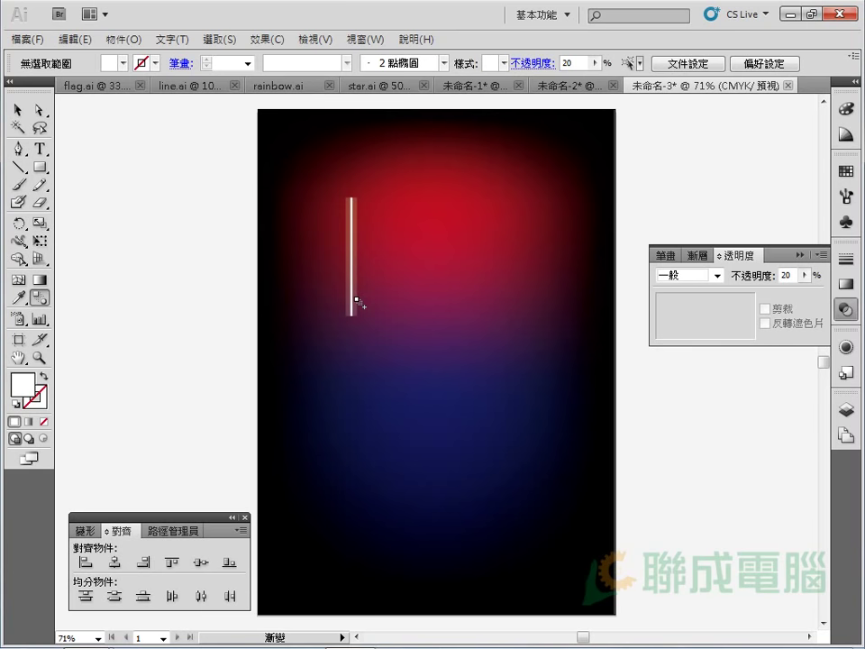
click(356, 296)
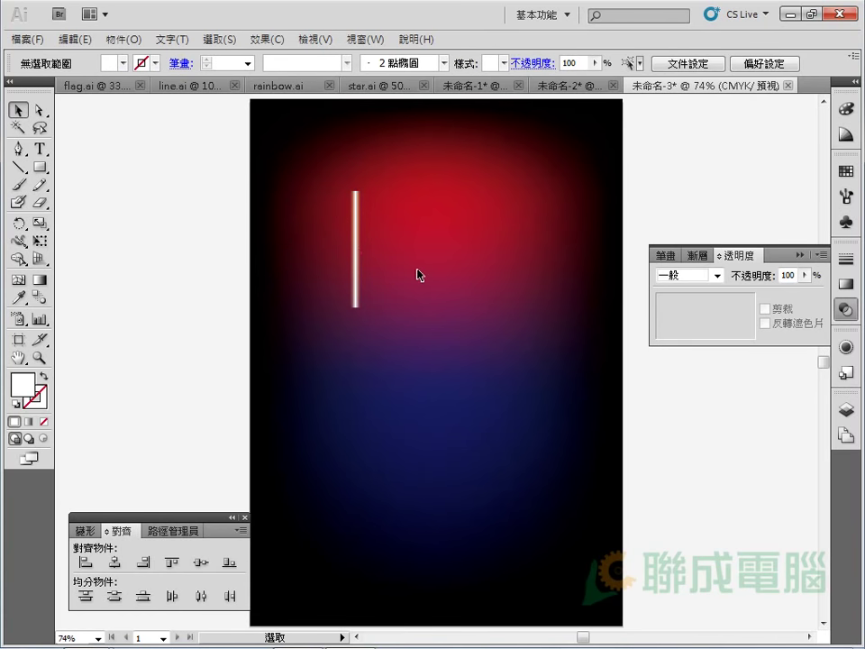
click(358, 254)
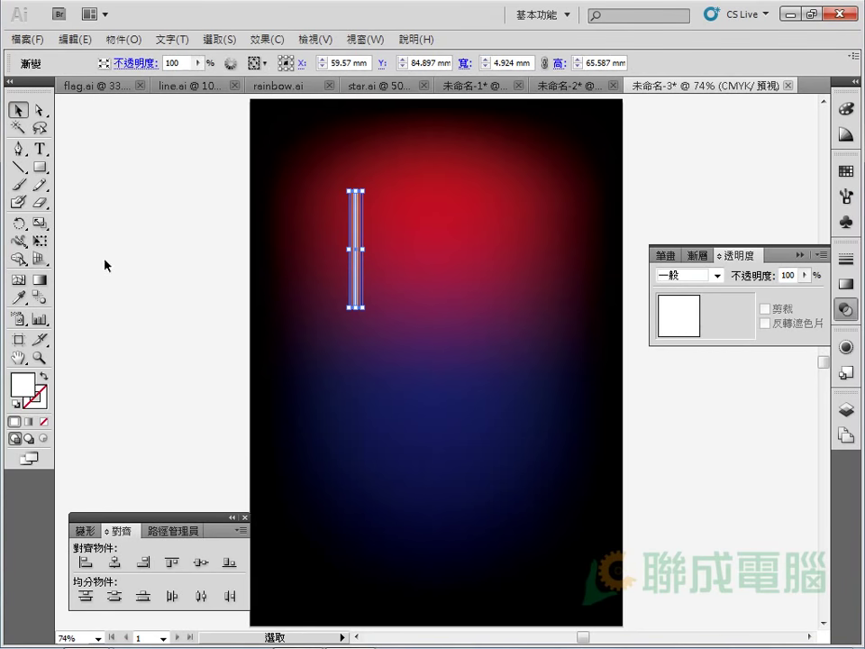
- Change the bar's blend spacing to Specified Steps with 50 steps, then reselect the blended bar
double_click(39, 298)
mouse_move(538, 278)
mouse_down()
mouse_move(513, 281)
mouse_move(529, 356)
mouse_up()
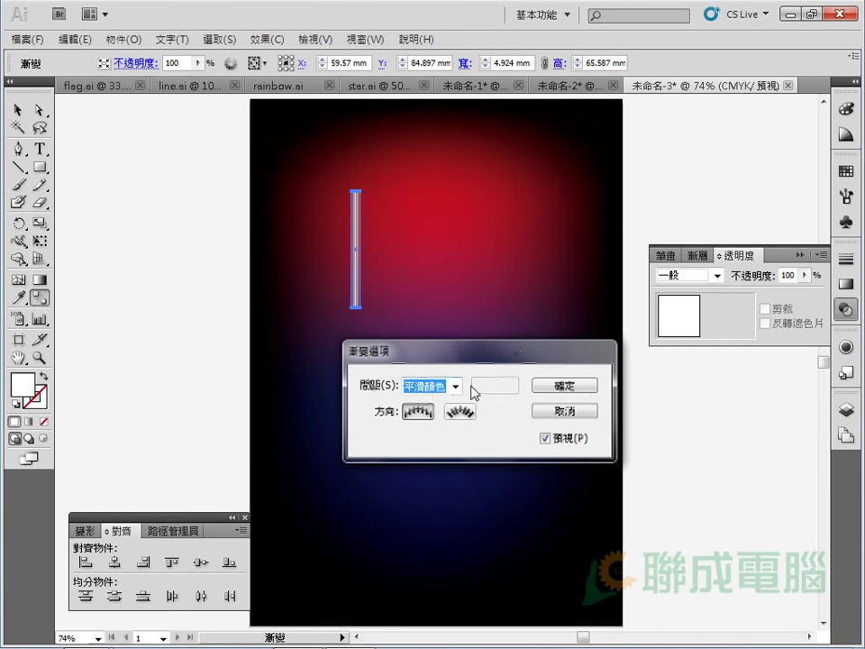
click(456, 386)
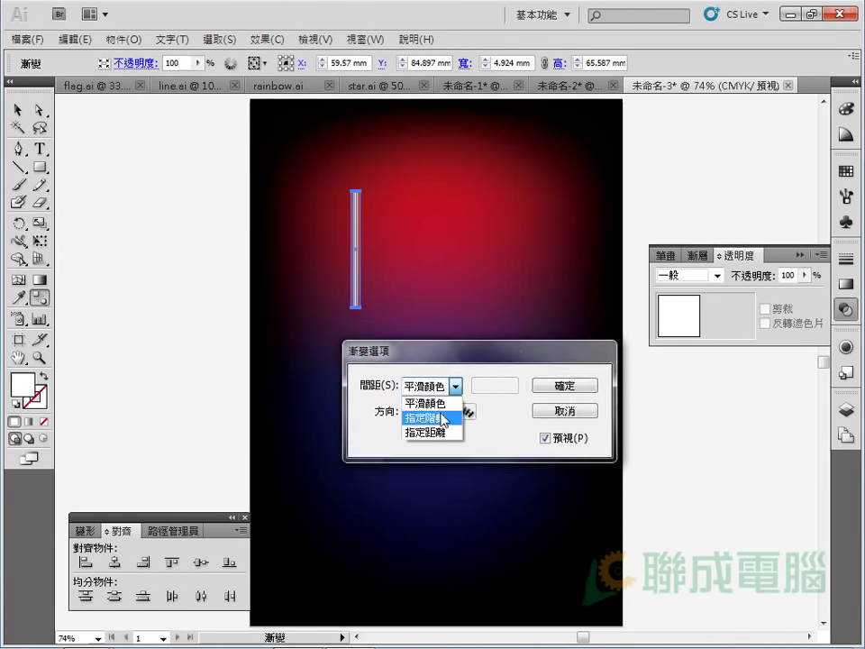
click(439, 418)
text(50)
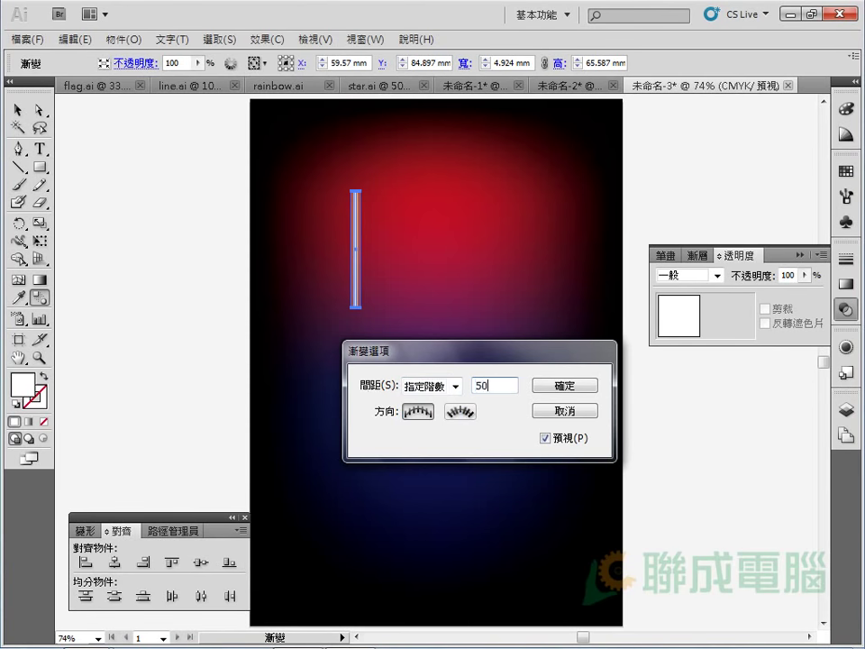
click(518, 411)
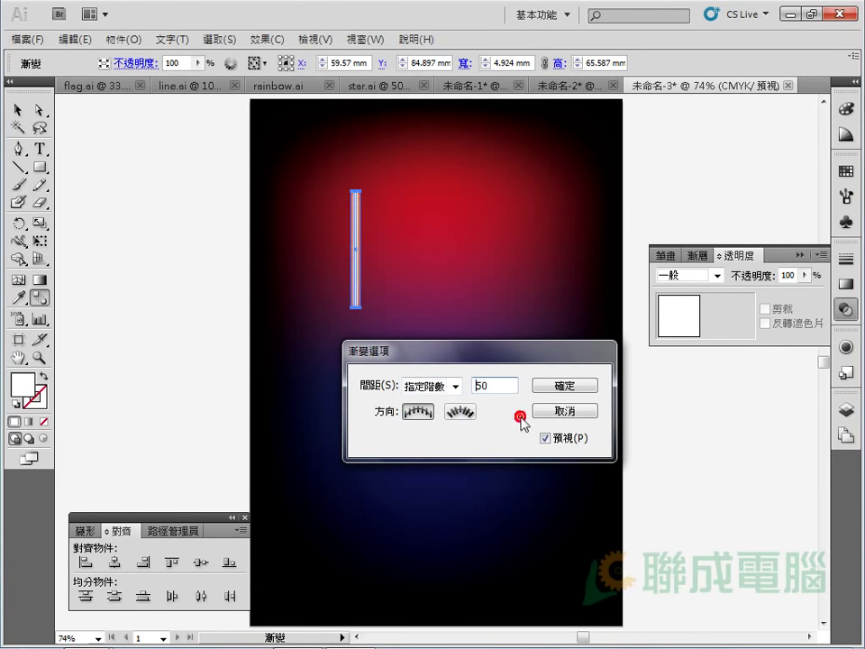
click(555, 384)
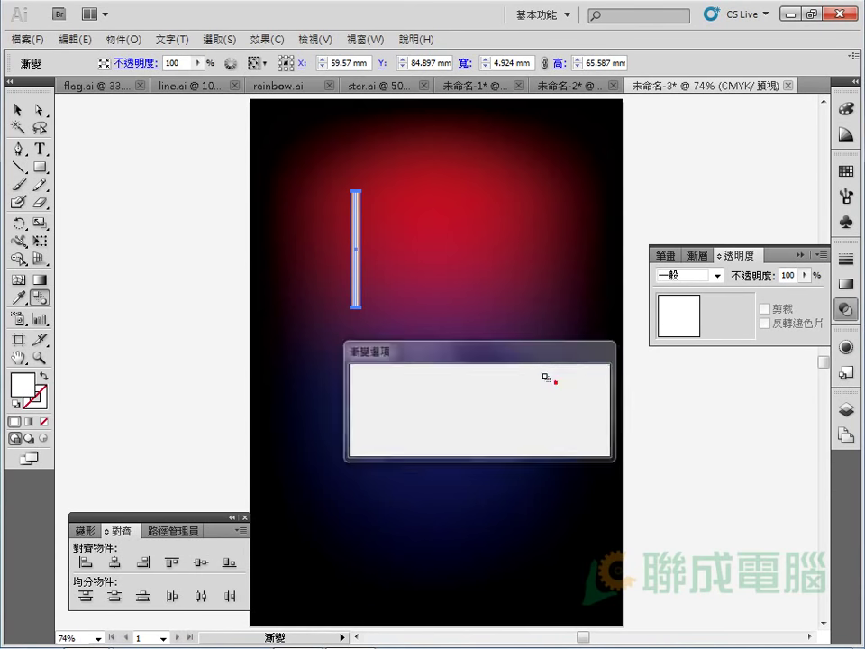
click(17, 110)
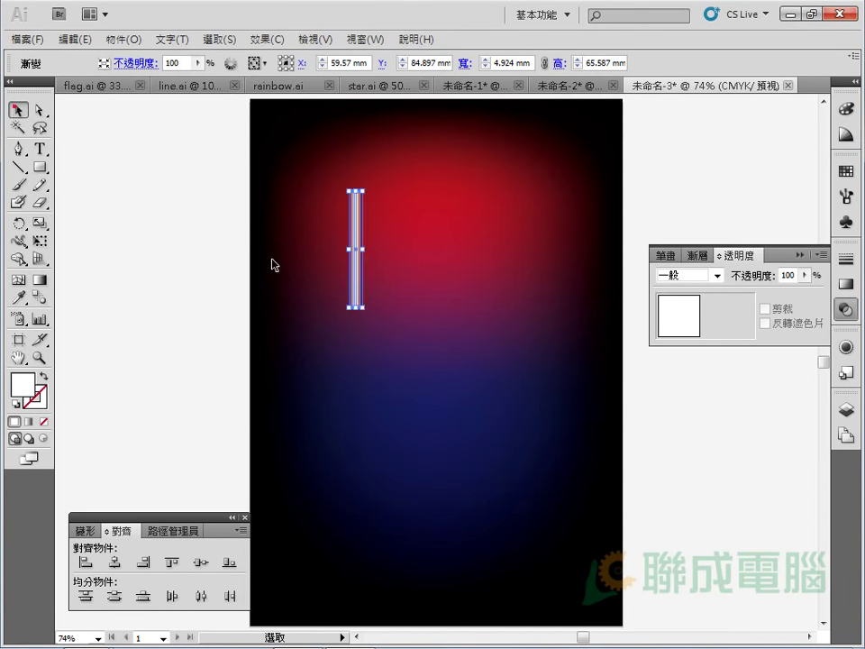
click(296, 269)
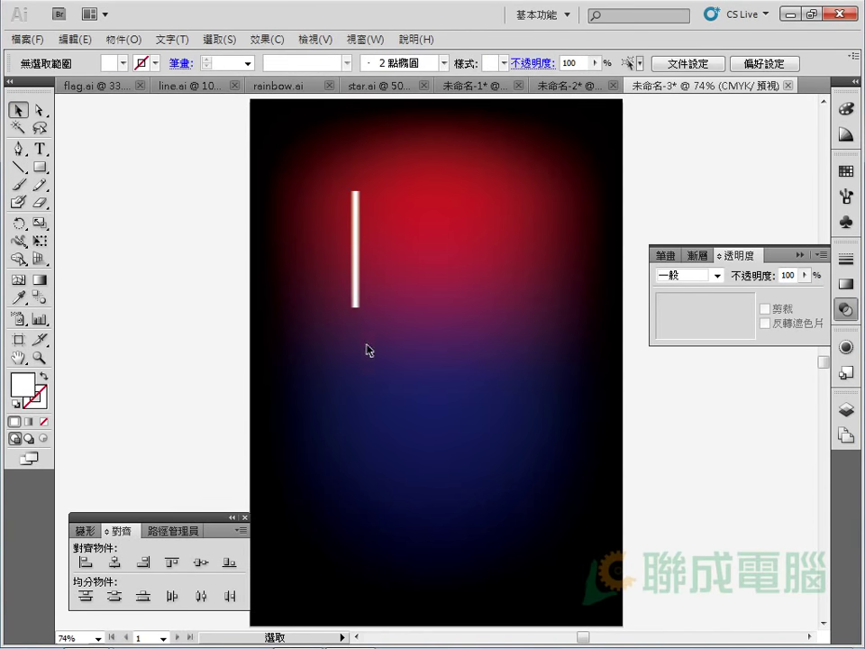
click(357, 306)
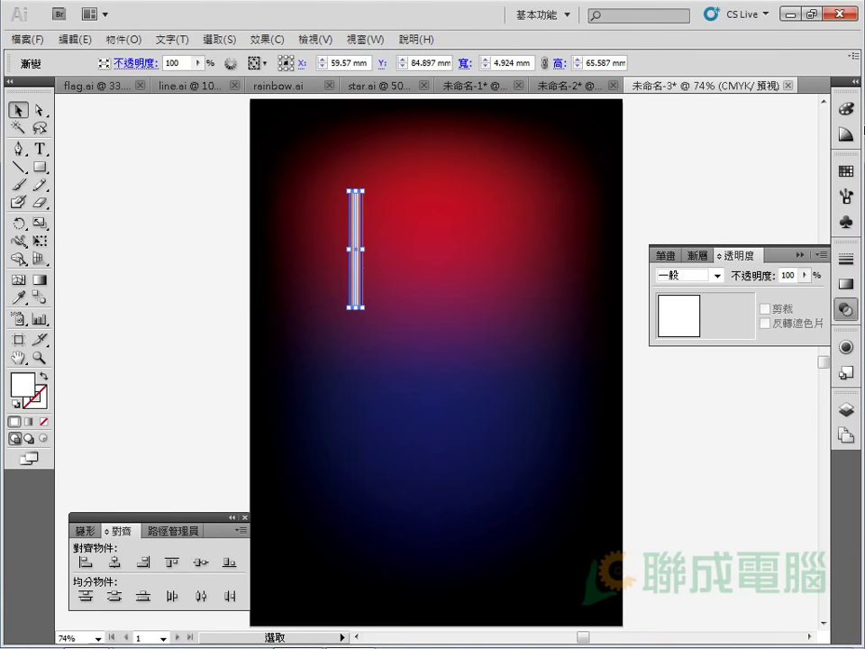
- Save the glowing white bar as a new Art Brush, 線條圖筆刷 1, with default art brush options
click(847, 194)
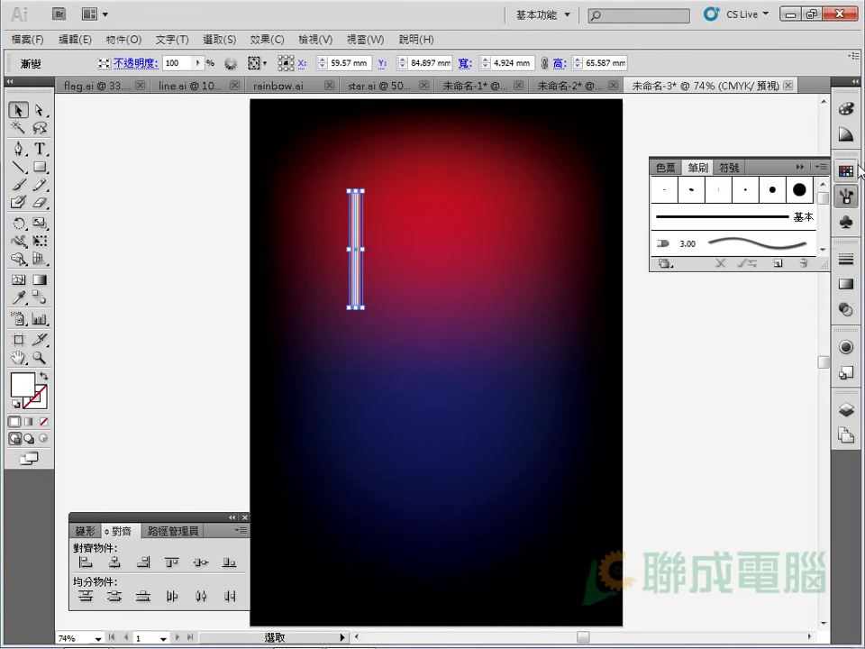
click(777, 264)
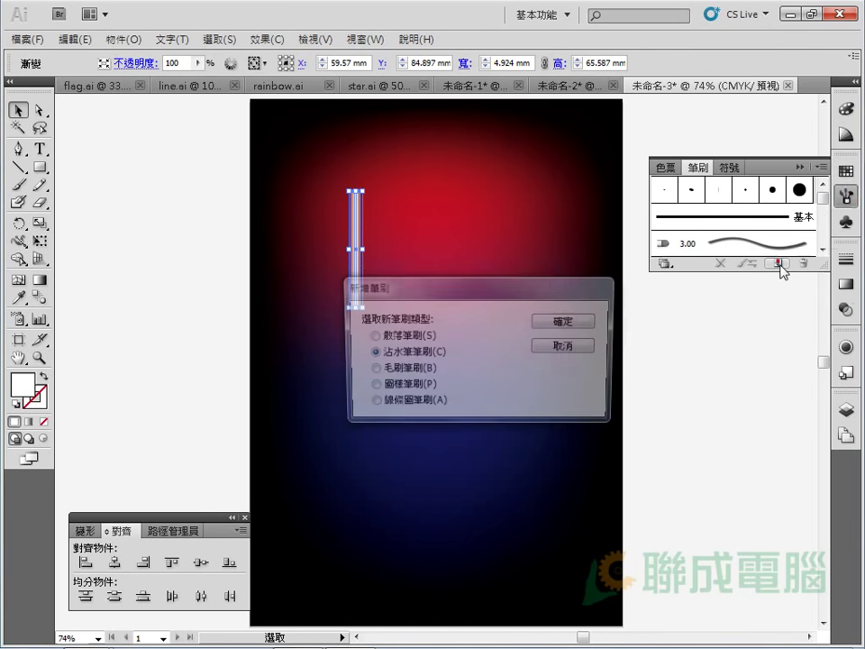
drag(419, 276, 476, 304)
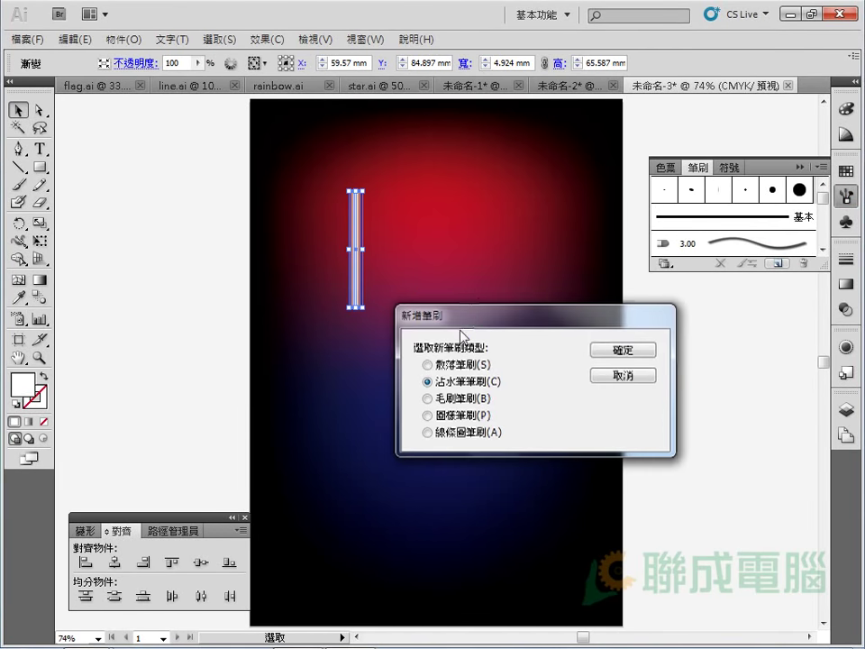
click(449, 437)
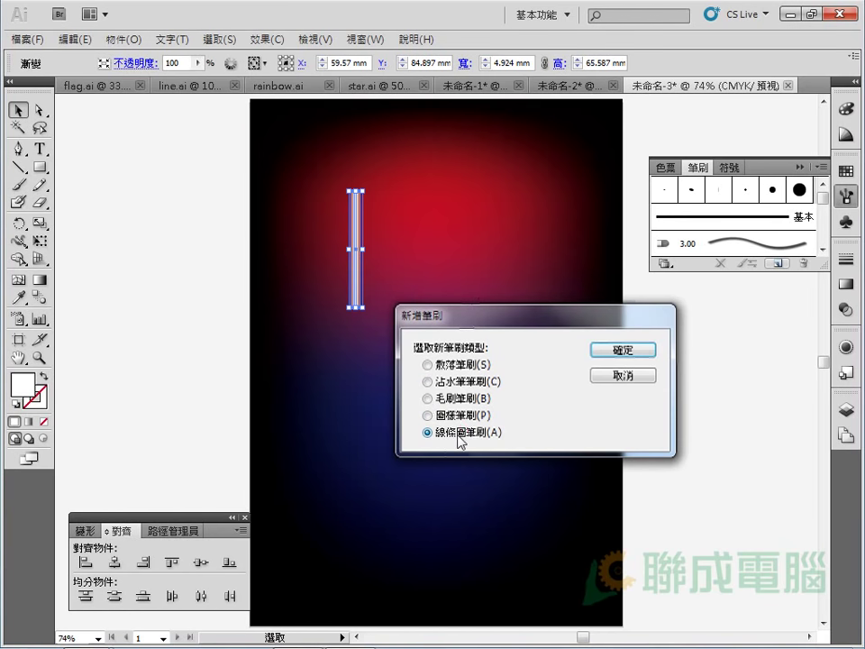
click(628, 350)
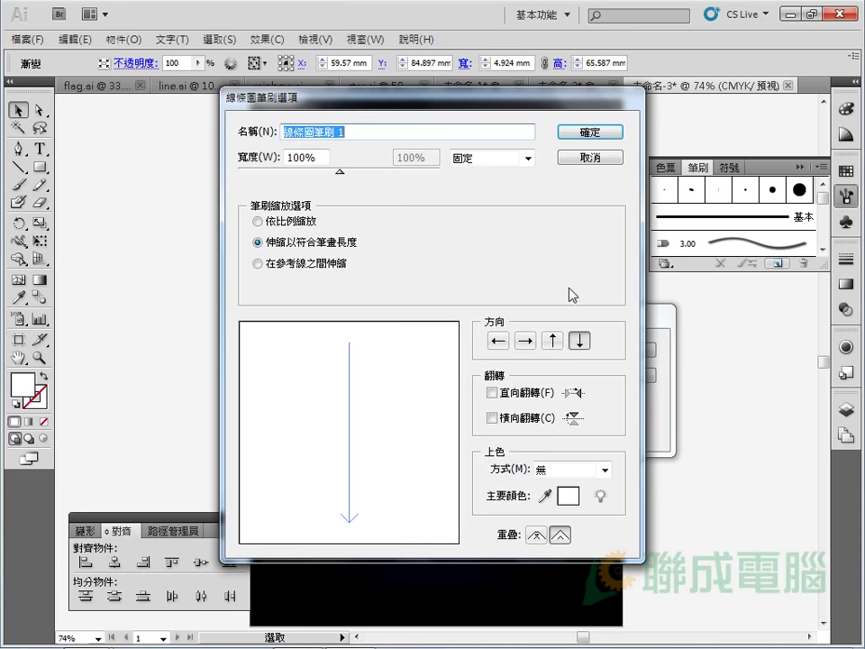
click(590, 132)
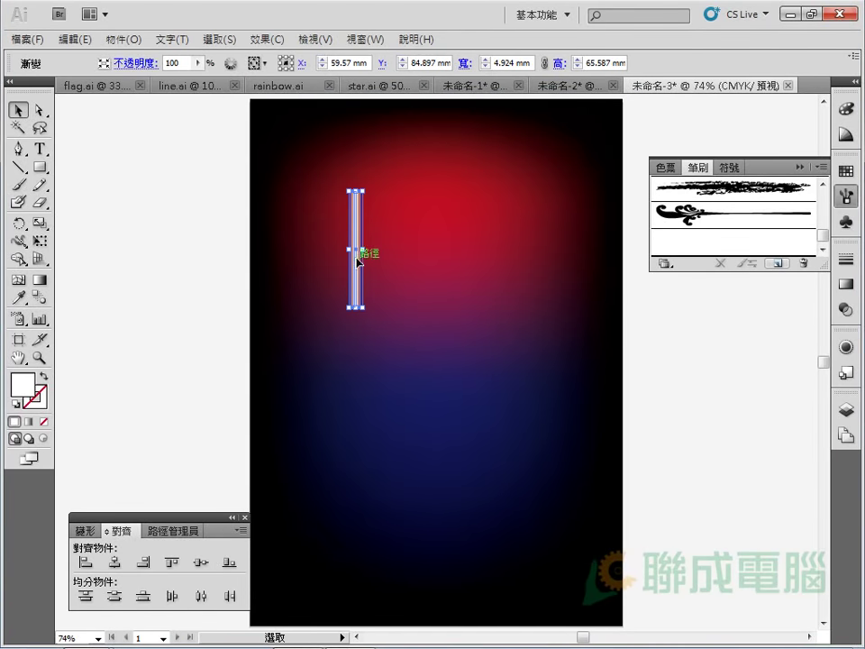
- Draw an S-shaped Pen path from above the poster top down through its middle
click(17, 149)
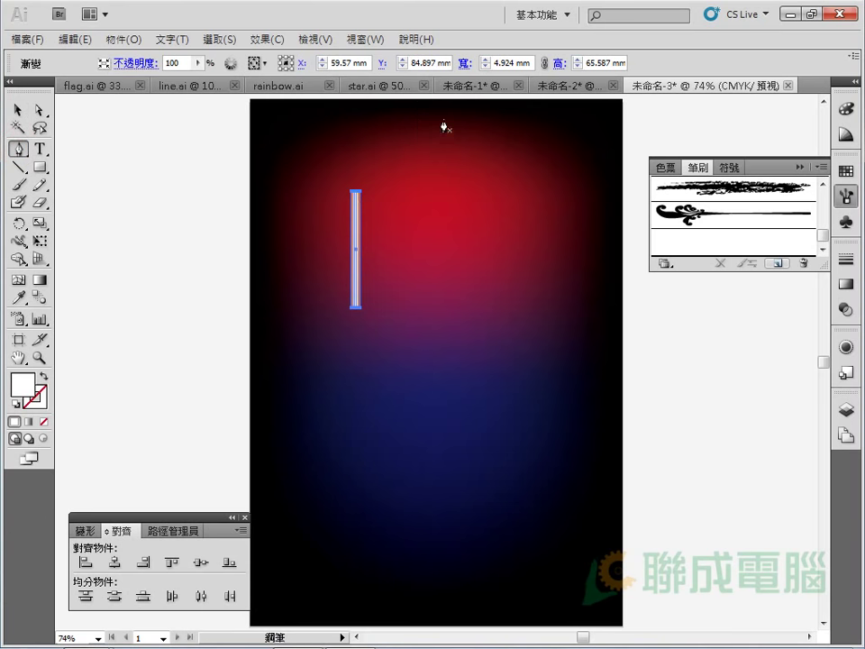
key(ctrl+minus)
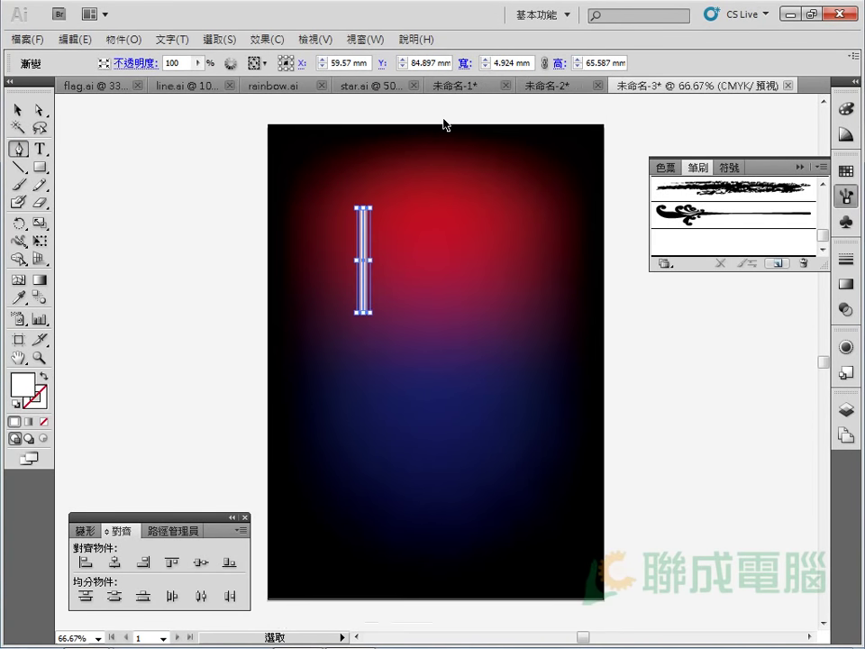
click(441, 101)
drag(414, 253, 451, 313)
drag(473, 443, 455, 510)
mouse_move(453, 624)
mouse_down()
mouse_move(475, 638)
mouse_move(470, 504)
mouse_up()
scroll(547, 243, up, 3)
scroll(546, 243, up, 3)
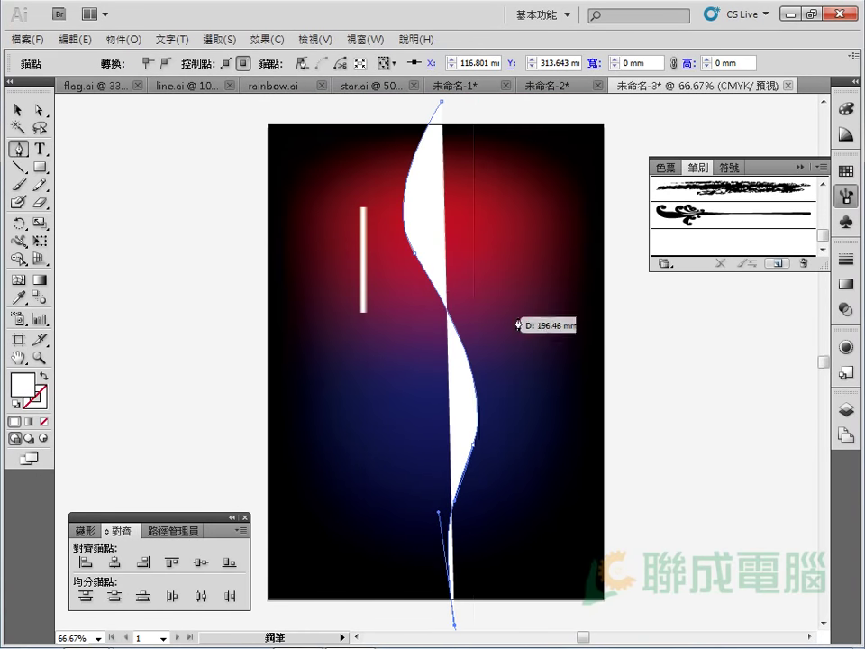
- Give the new curve a white stroke and no fill
key(v)
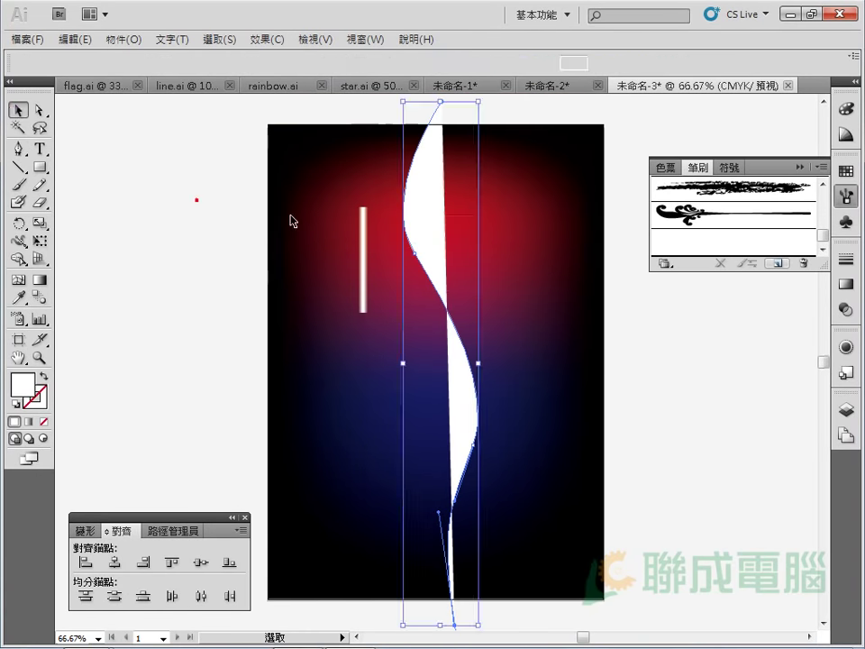
click(198, 199)
click(432, 212)
click(155, 63)
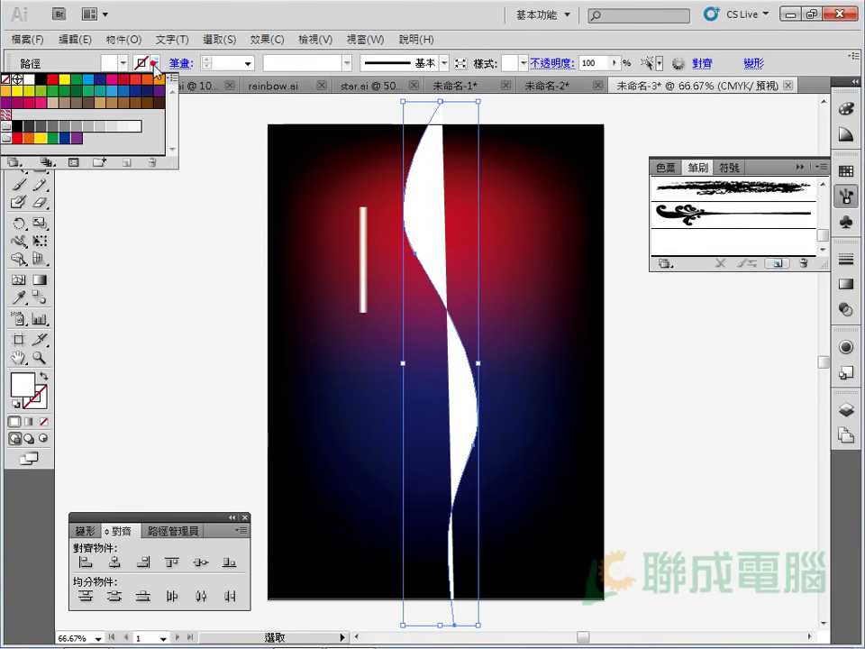
click(30, 79)
click(121, 62)
click(121, 62)
click(8, 80)
click(213, 284)
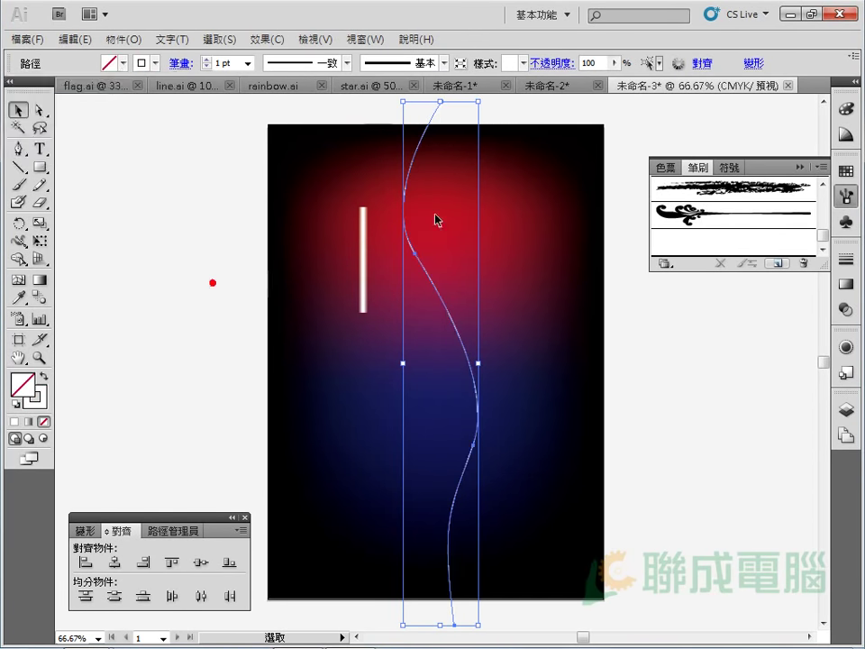
- Delete the original white gradient bar
click(191, 358)
click(366, 297)
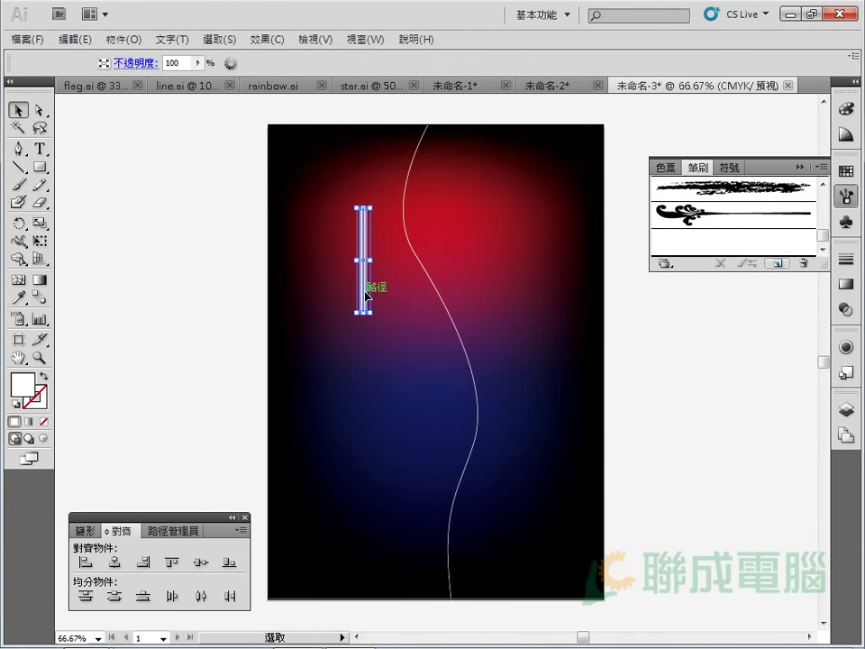
key(Delete)
- Draw a second Pen curve from the poster's top left down past its bottom
click(17, 148)
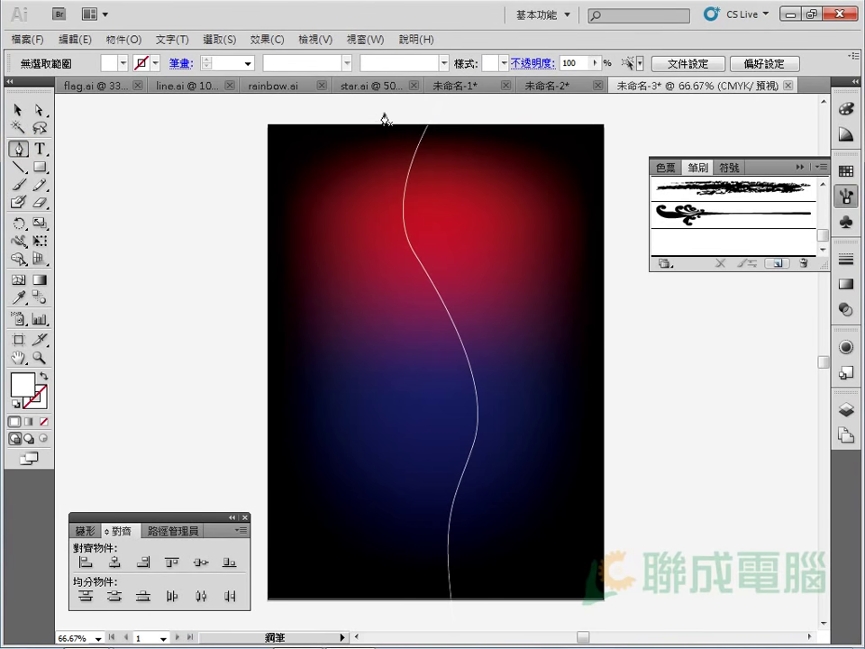
mouse_move(336, 134)
mouse_down()
mouse_move(386, 228)
mouse_move(383, 353)
mouse_up()
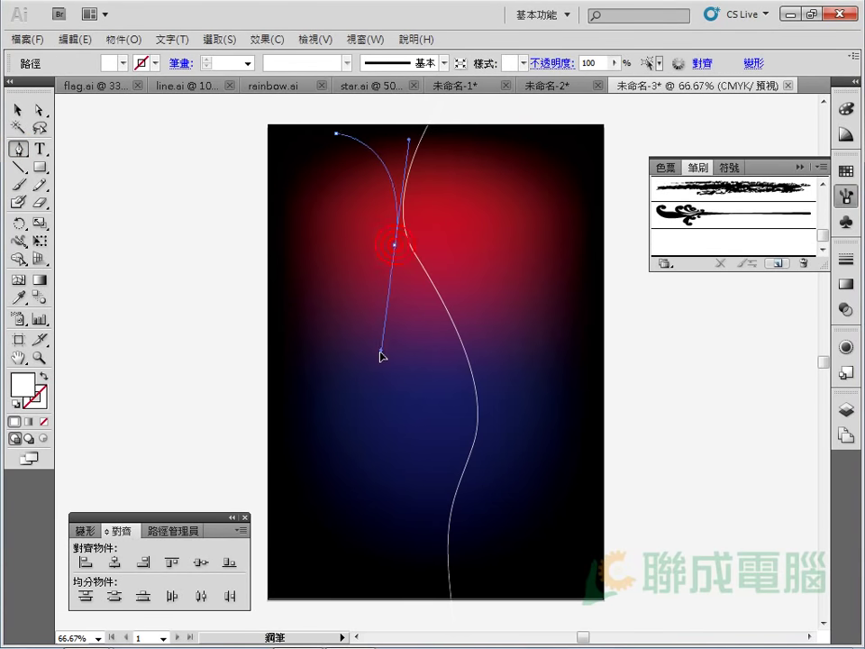
drag(390, 434, 421, 459)
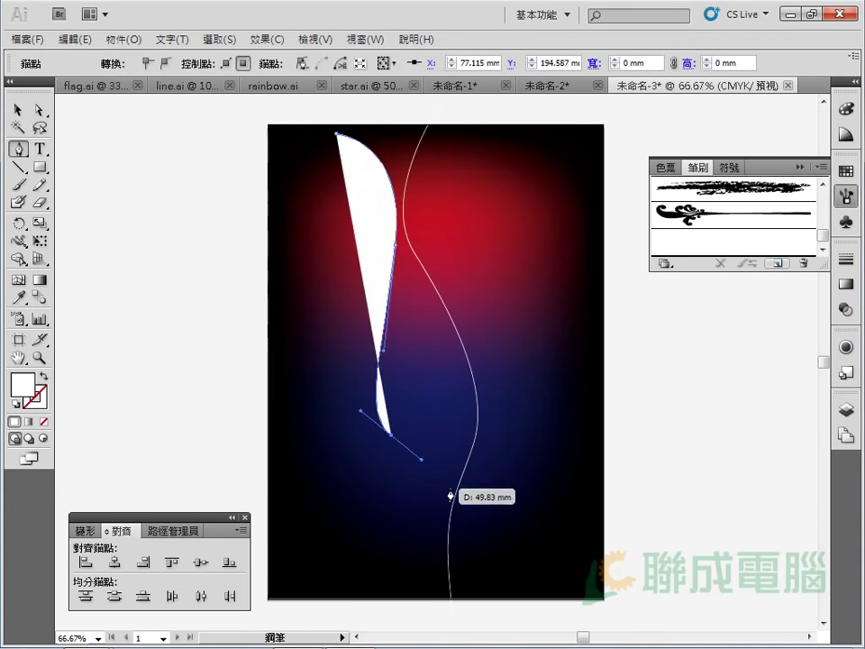
drag(427, 598, 403, 621)
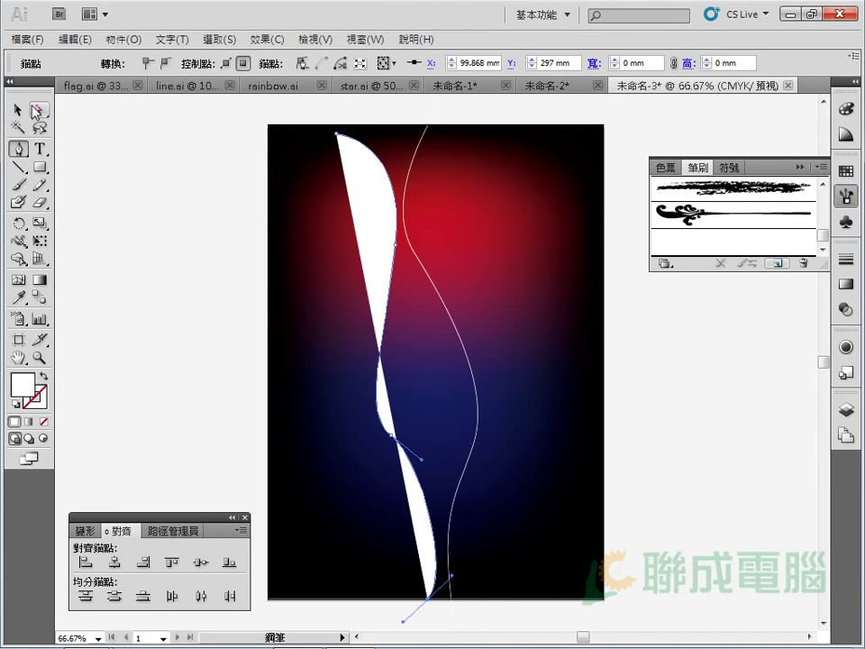
- Stretch the second curve beyond the poster's top and bottom and swap fill and stroke to make it a white line
click(20, 109)
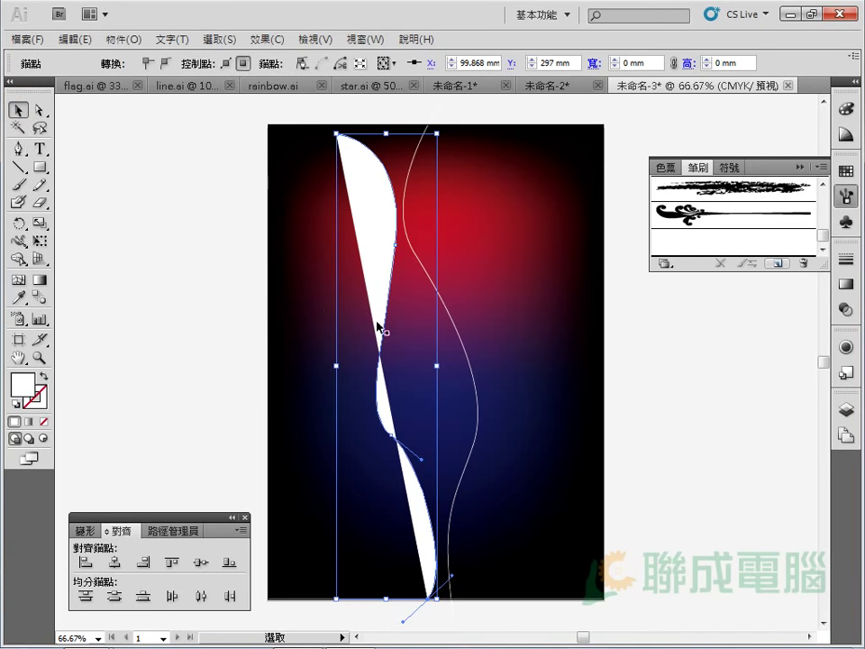
drag(387, 132, 387, 83)
scroll(424, 504, down, 1)
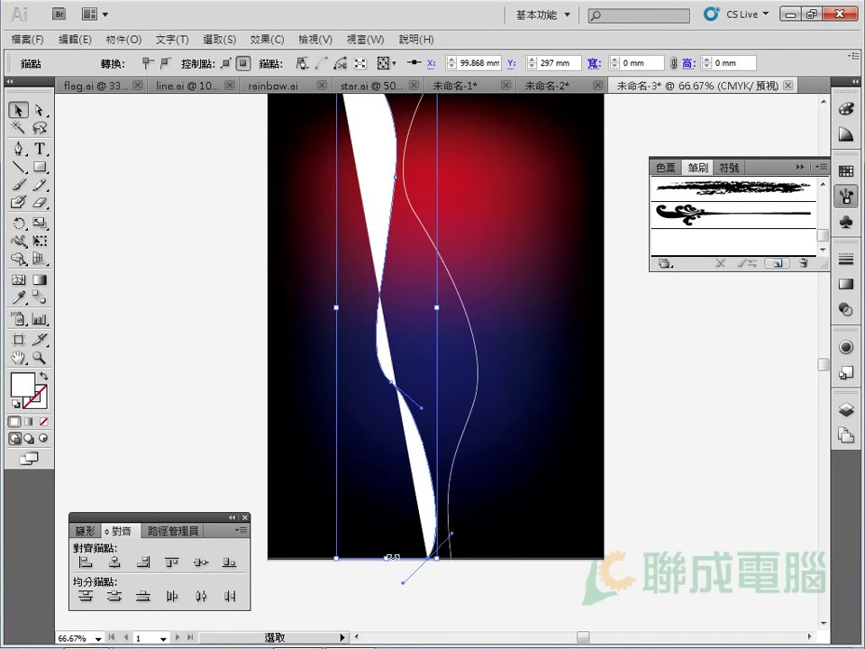
drag(387, 559, 387, 578)
click(173, 361)
click(374, 178)
click(42, 377)
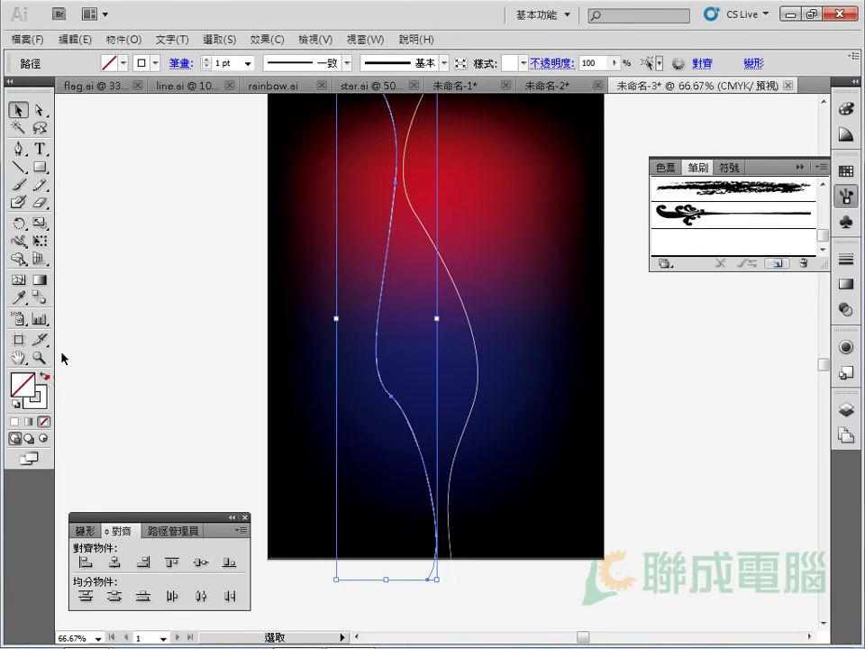
click(112, 193)
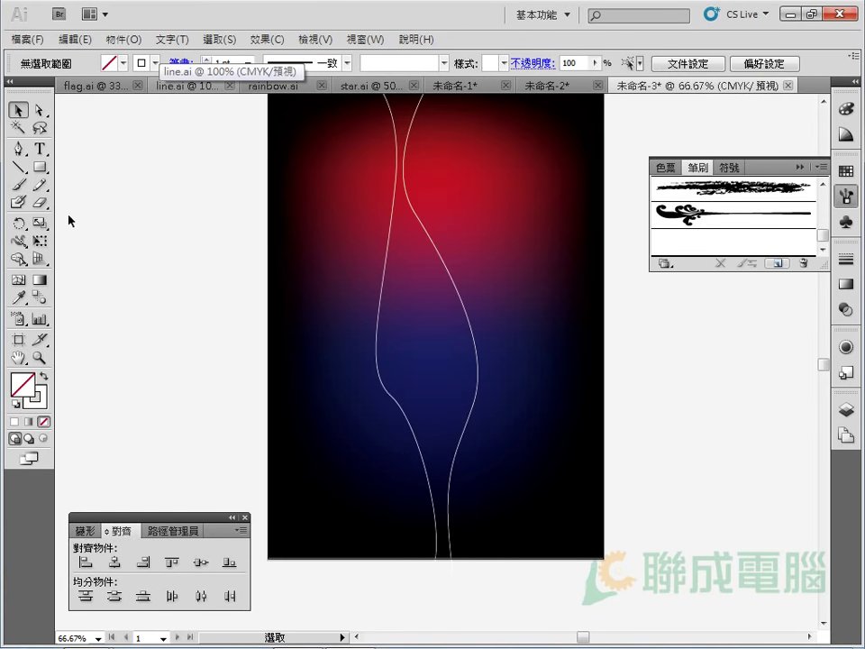
- Begin a third Pen curve above the poster top
click(18, 149)
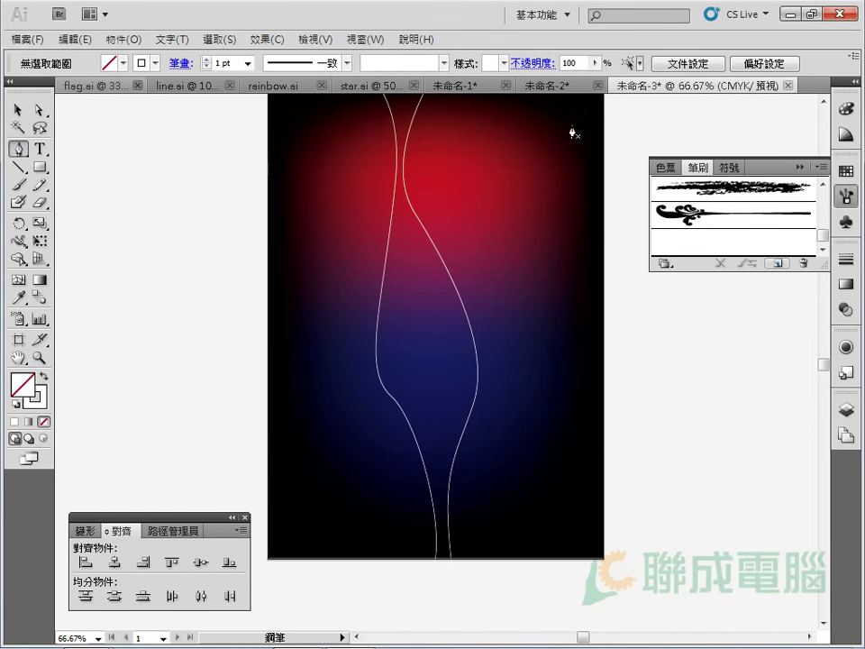
scroll(527, 272, up, 3)
click(478, 175)
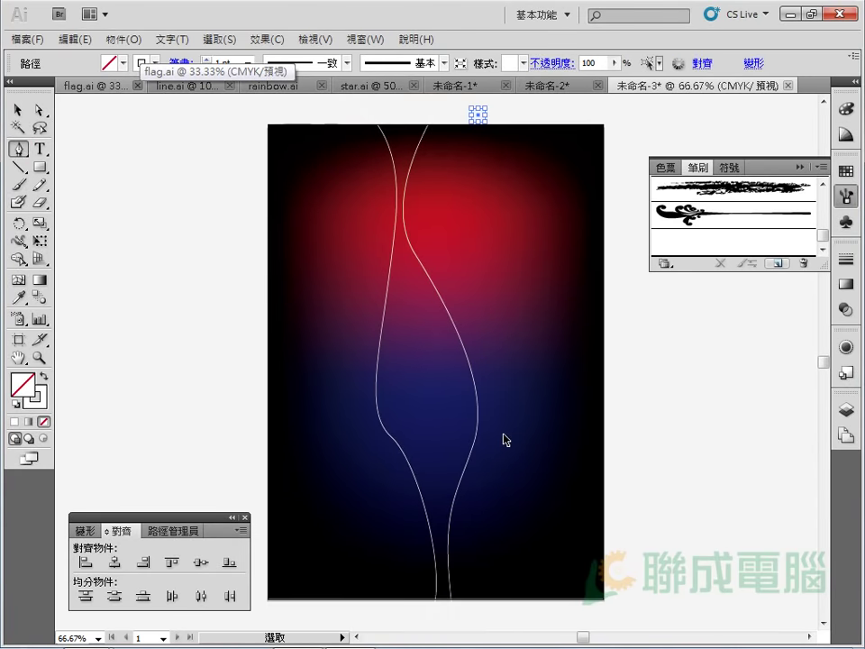
- Finish the third curve through the poster middle to below its bottom, undoing a stray segment
key(ctrl+minus)
drag(464, 372, 520, 450)
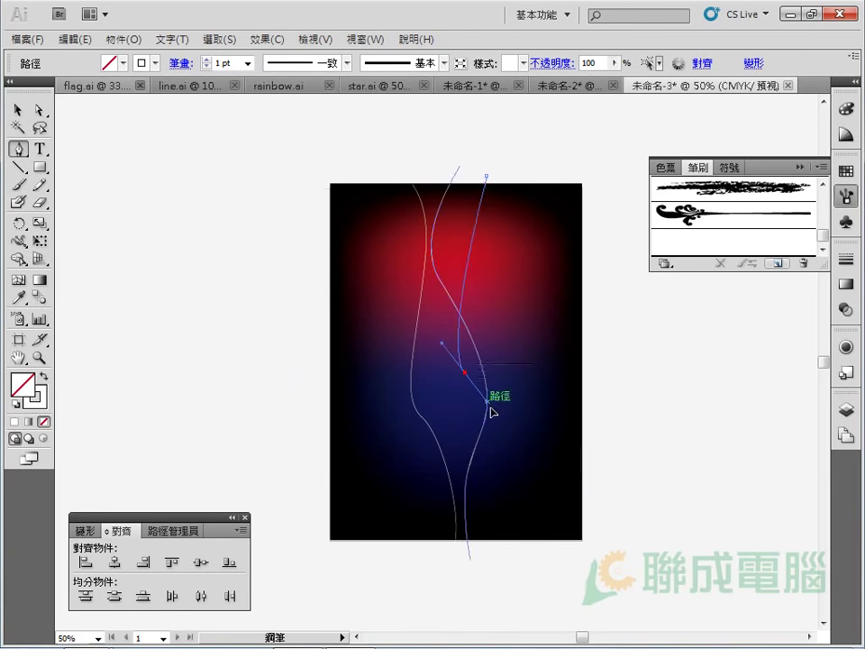
drag(495, 586, 461, 613)
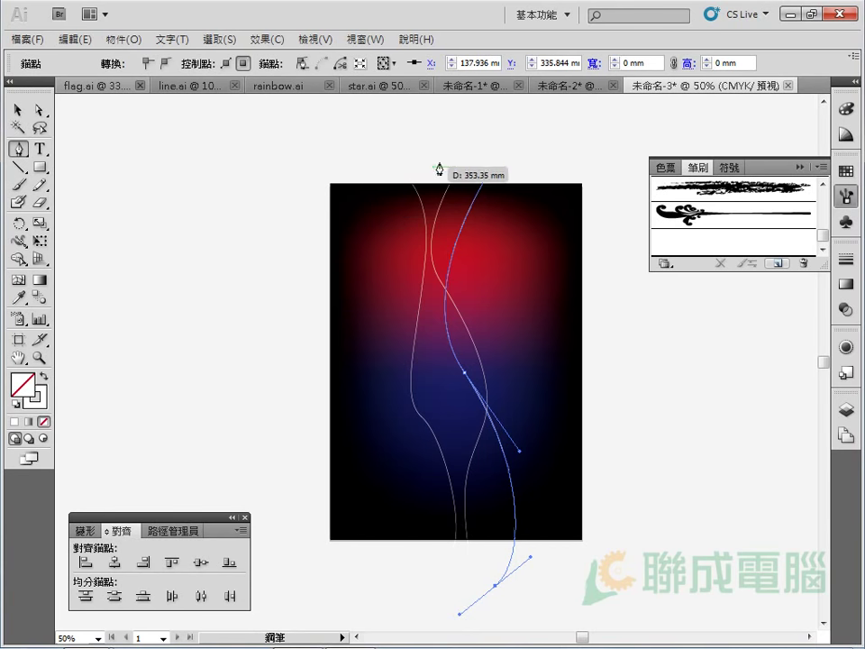
click(389, 169)
key(ctrl+z)
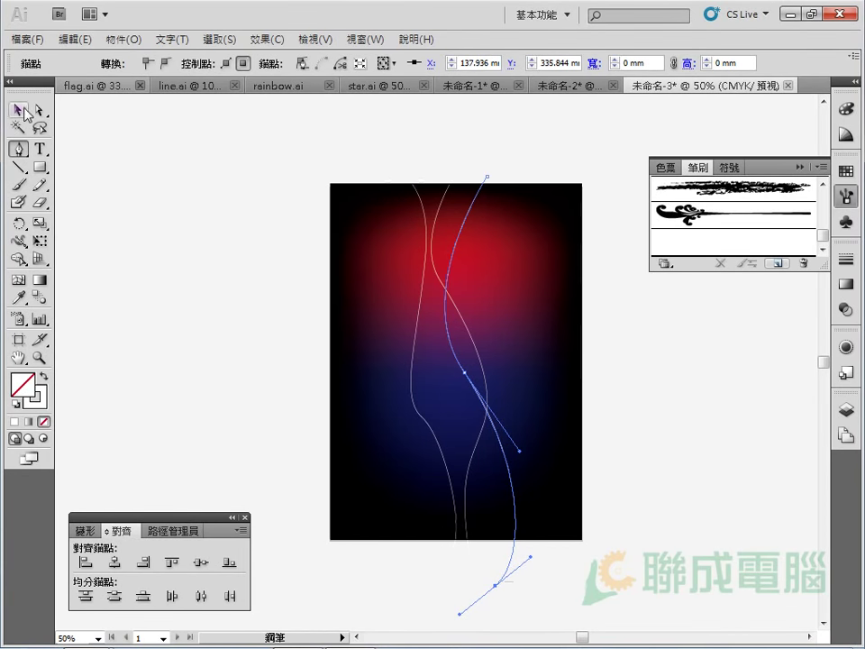
click(17, 109)
click(226, 230)
- Draw a fourth curve from the upper area toward the lower left, ending below the poster bottom
click(18, 149)
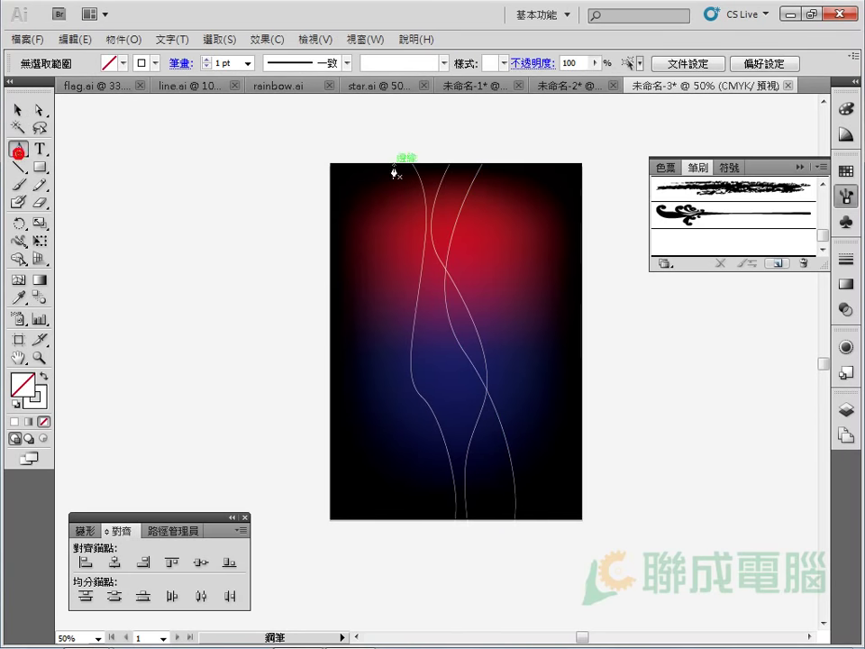
drag(486, 285, 484, 352)
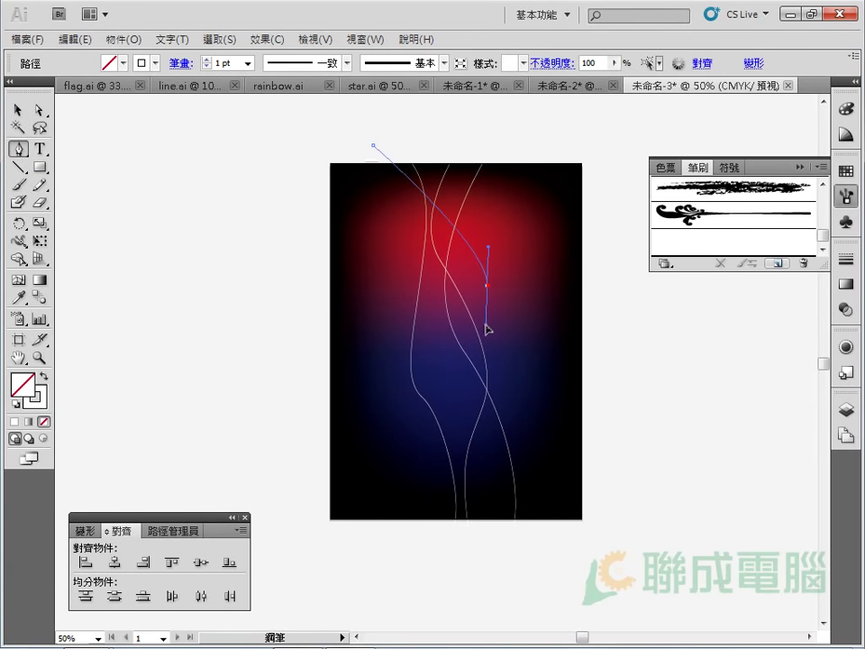
drag(402, 429, 376, 446)
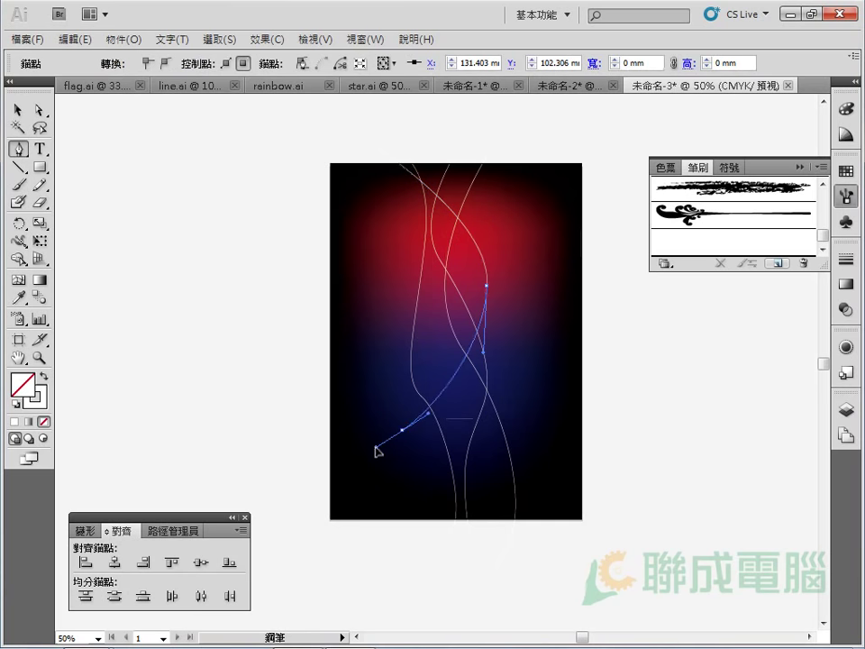
drag(449, 534, 472, 549)
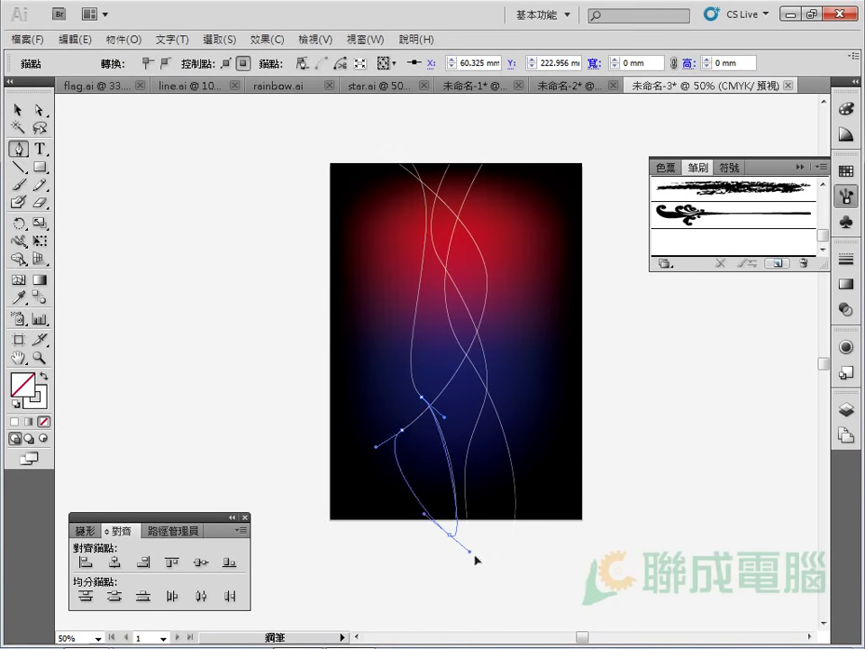
mouse_move(460, 412)
mouse_down()
mouse_move(473, 575)
mouse_move(492, 574)
mouse_up()
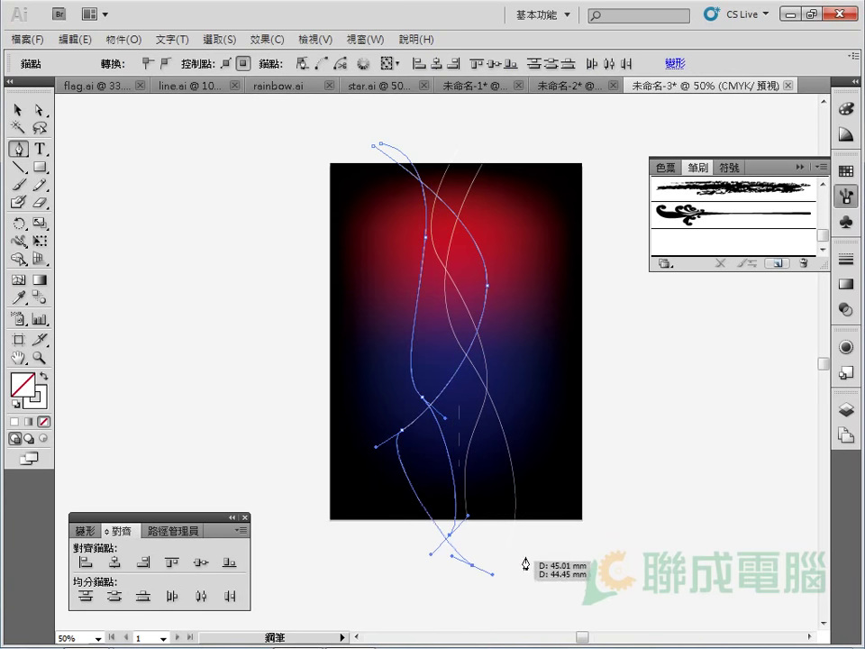
click(26, 110)
- Reshape a curve's lower anchors and direction handles with the Direct Selection tool
click(343, 264)
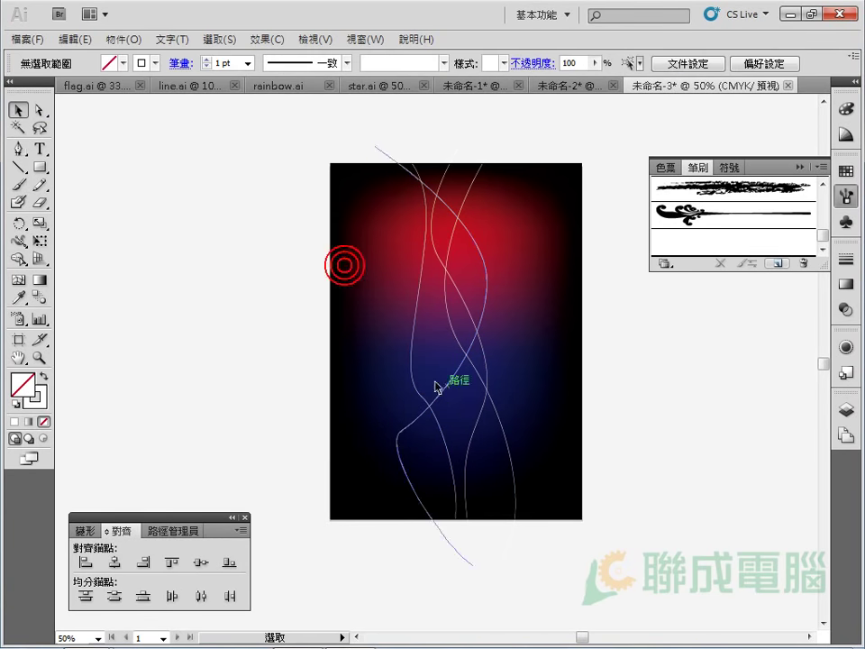
click(421, 395)
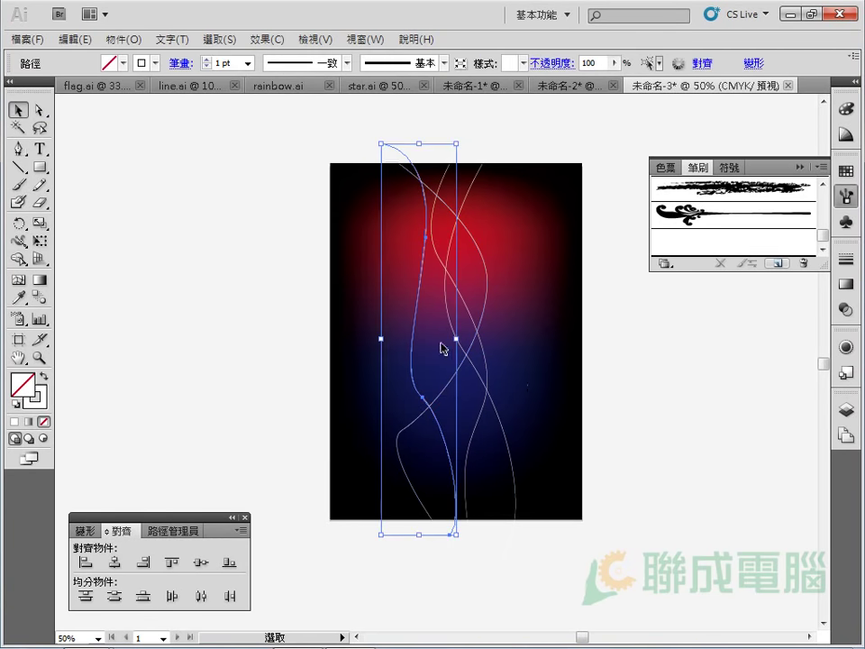
click(408, 423)
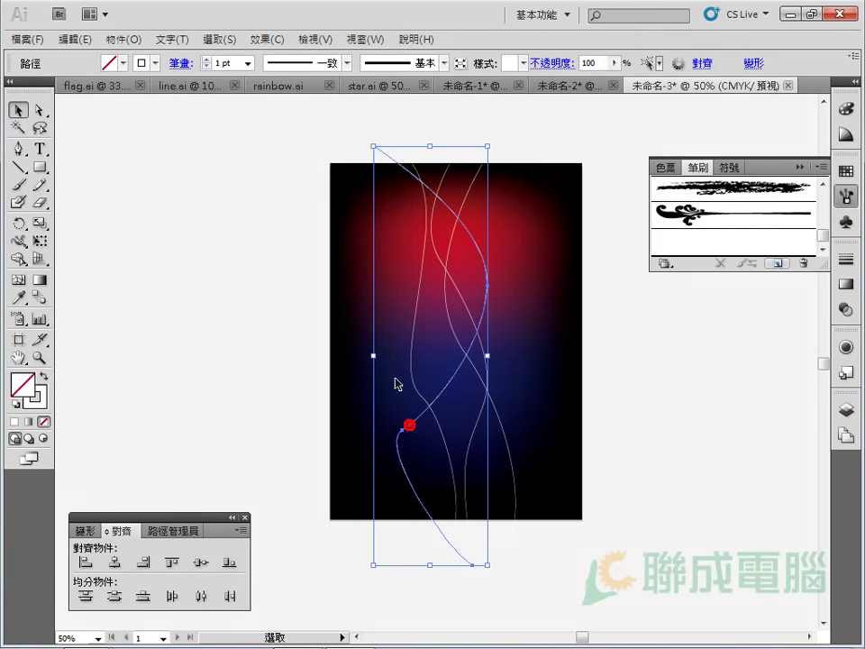
click(39, 110)
click(90, 172)
click(405, 487)
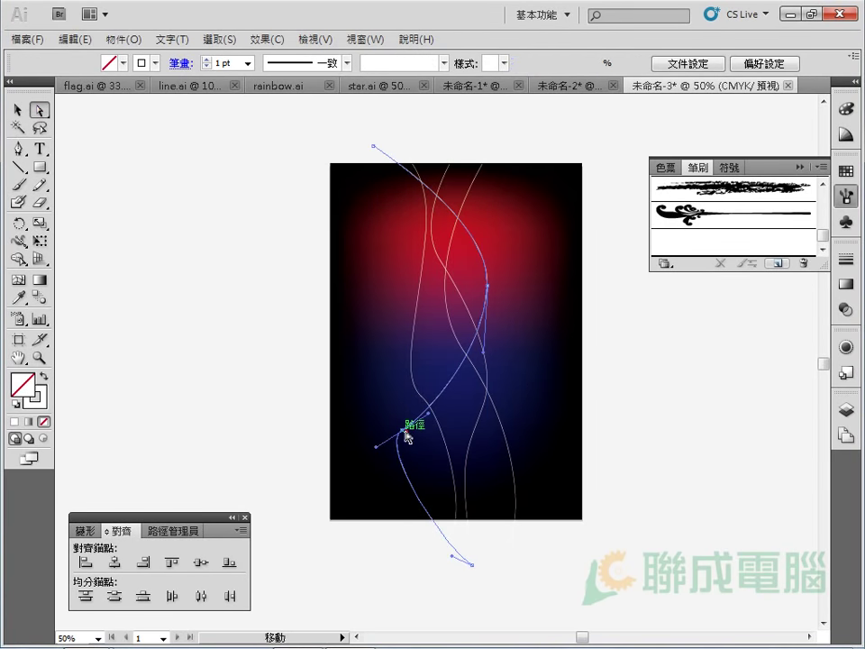
drag(373, 449, 364, 486)
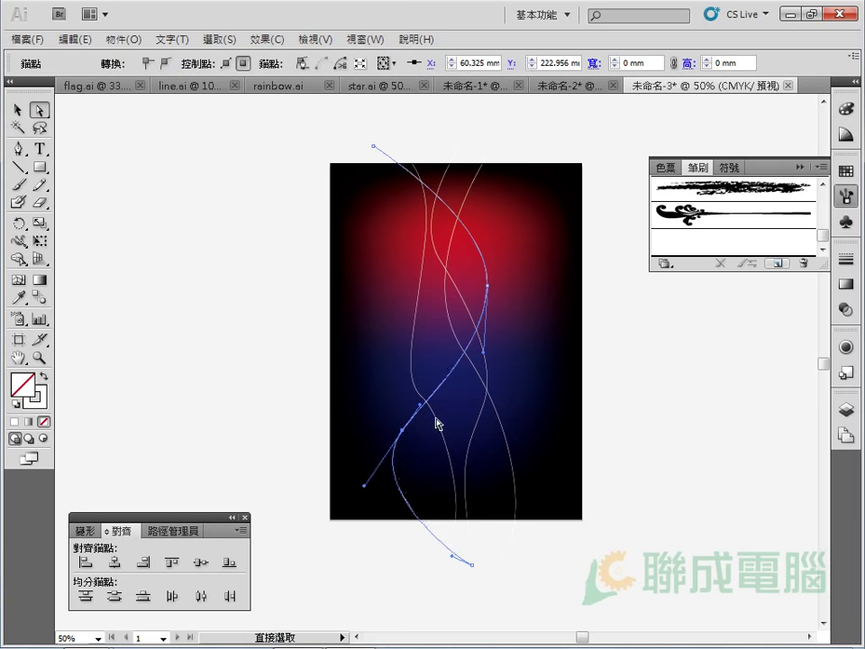
mouse_move(420, 405)
mouse_down()
mouse_move(423, 397)
mouse_move(386, 361)
mouse_up()
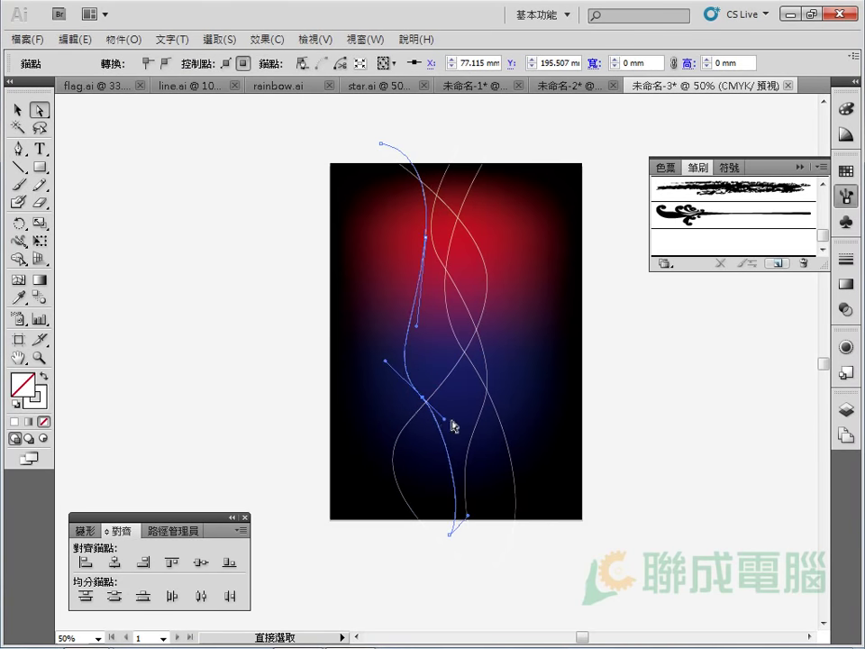
drag(447, 424, 453, 485)
click(649, 450)
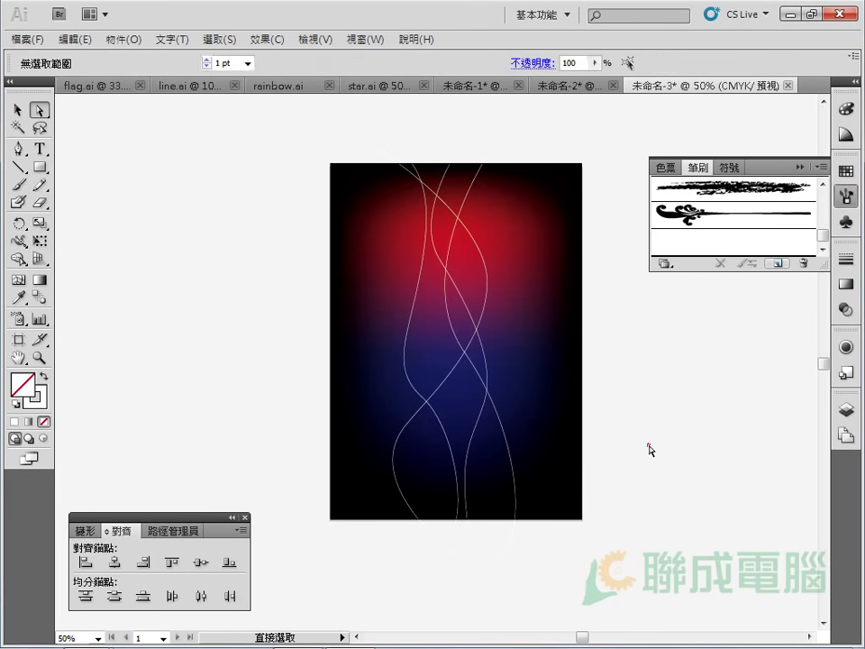
- Check an anchor on another wavy line, then marquee-select all the wavy lines
click(466, 295)
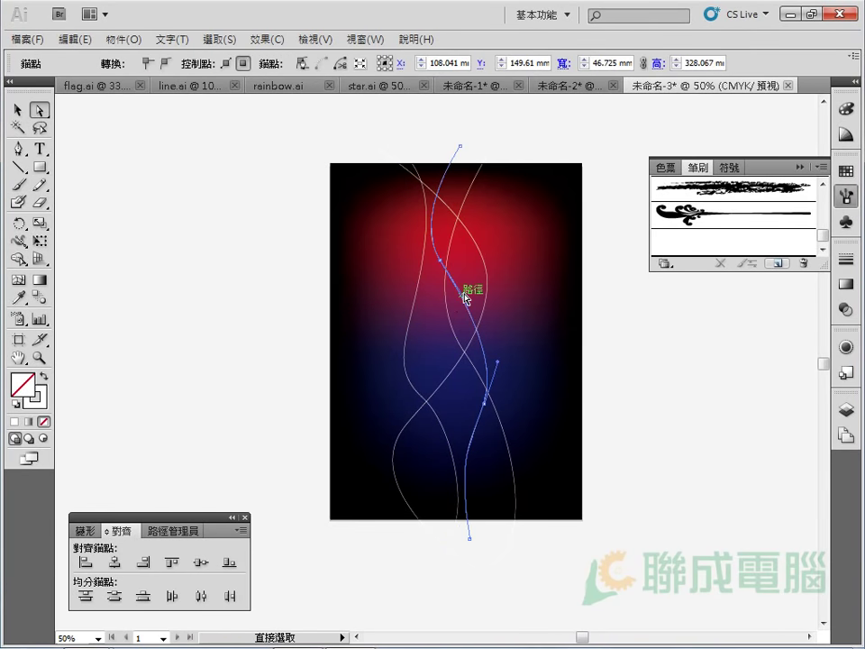
click(389, 147)
click(17, 109)
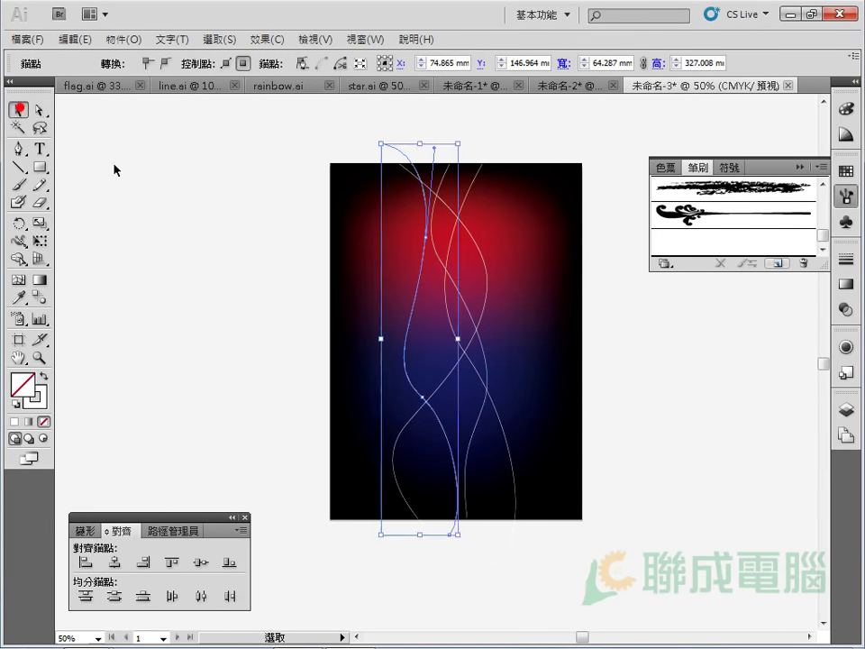
click(327, 270)
drag(274, 183, 624, 405)
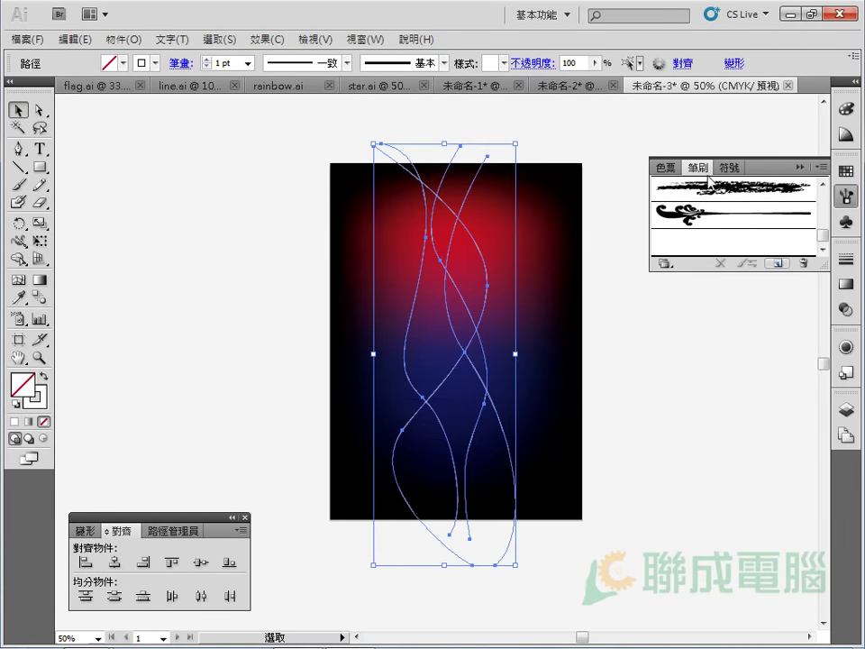
- Apply the 線條圖筆刷 1 art brush to all four wavy lines, then select one line
click(749, 249)
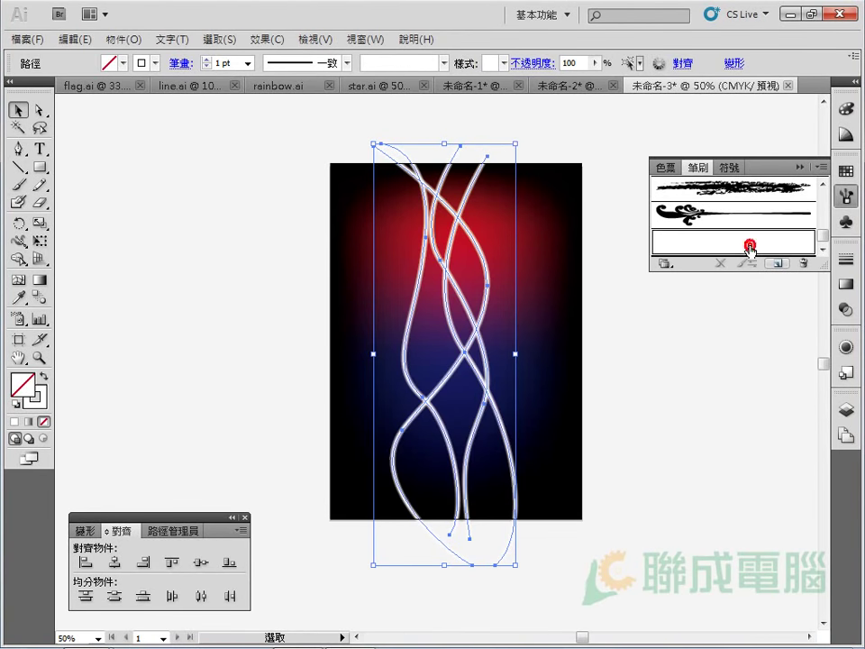
click(748, 493)
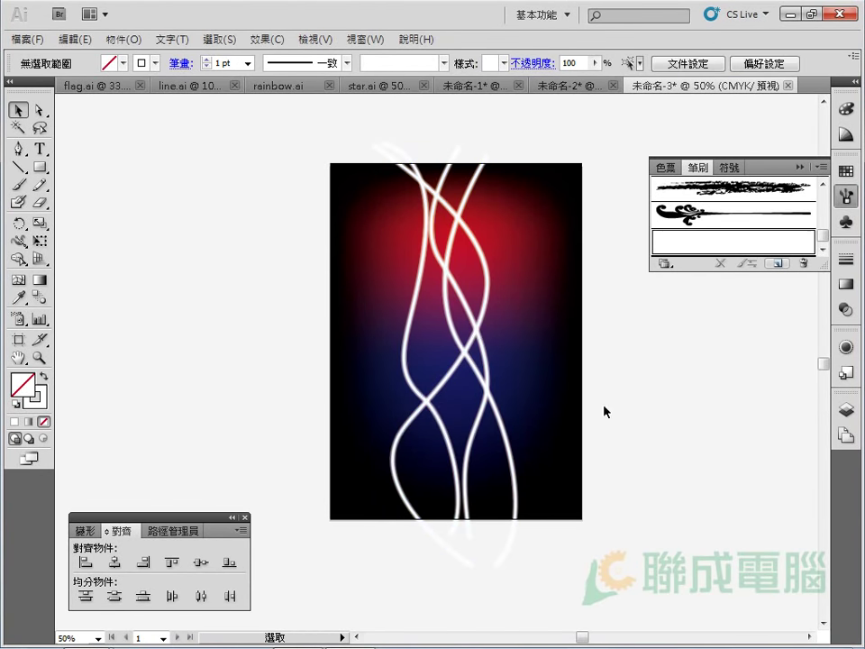
click(489, 286)
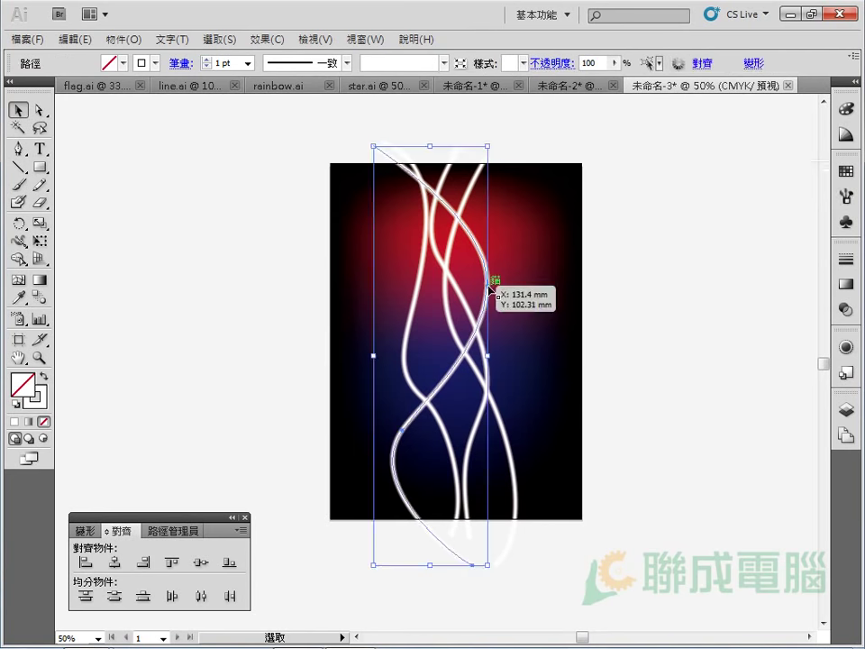
- Set two glowing lines to 60% and 70% opacity in the Transparency panel
click(838, 312)
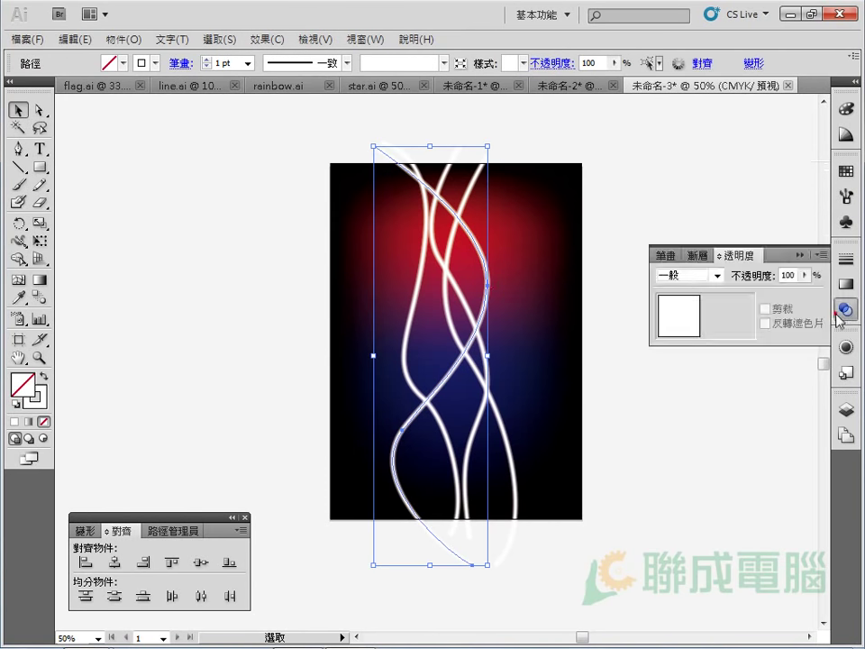
click(788, 276)
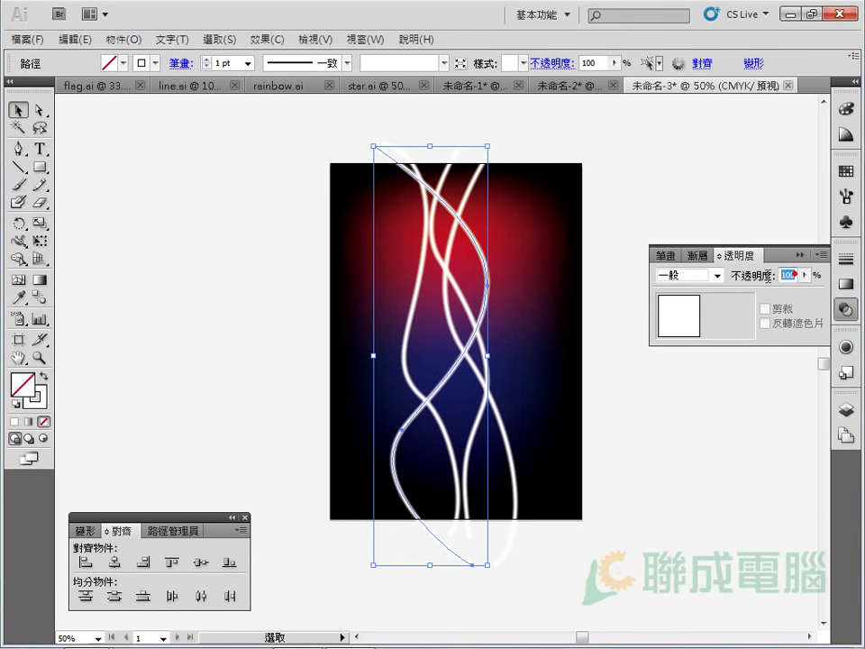
text(60)
key(Return)
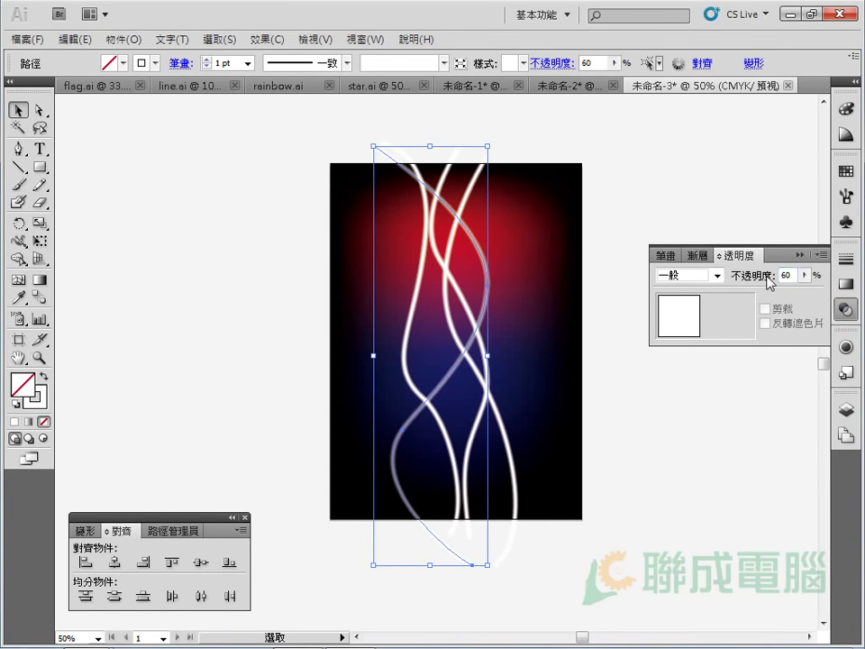
click(456, 321)
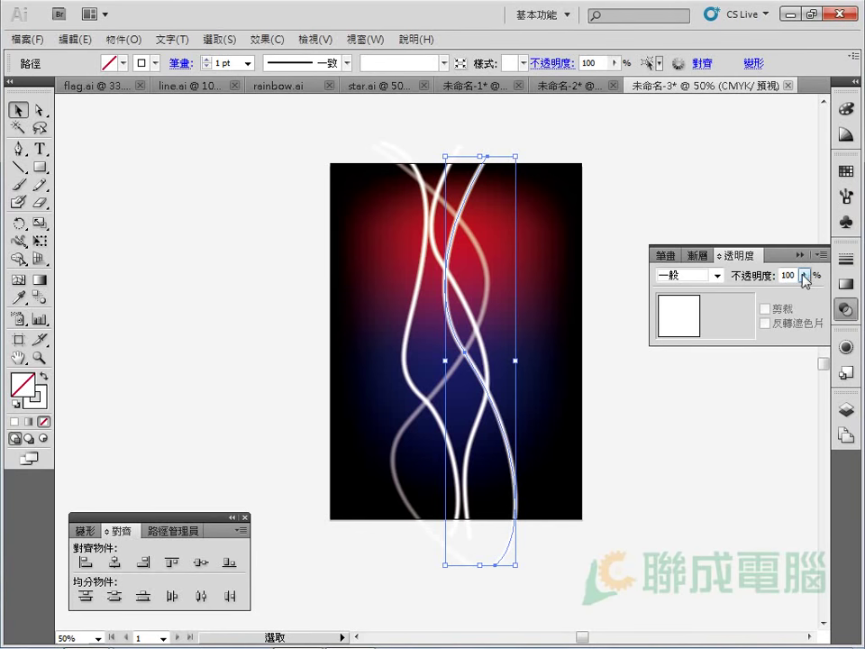
key(ctrl+alt+[)
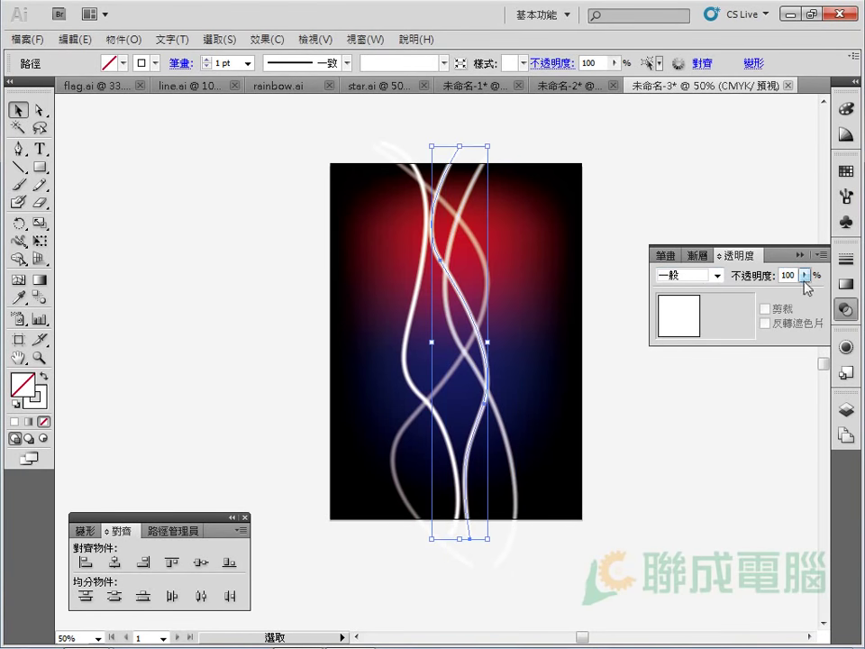
key(BackSpace)
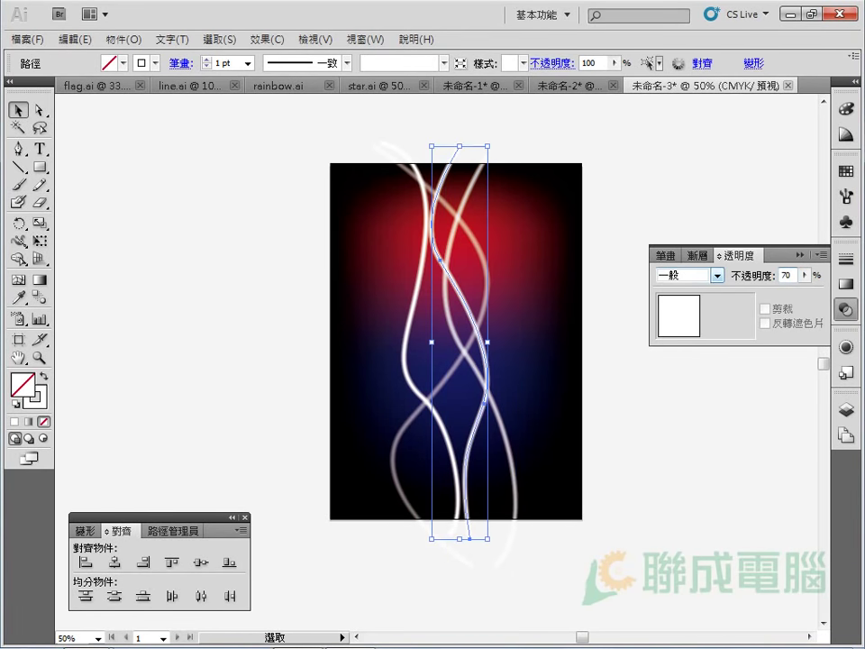
key(Return)
- Set the left bright line to 75% opacity and another line to 50%
click(412, 339)
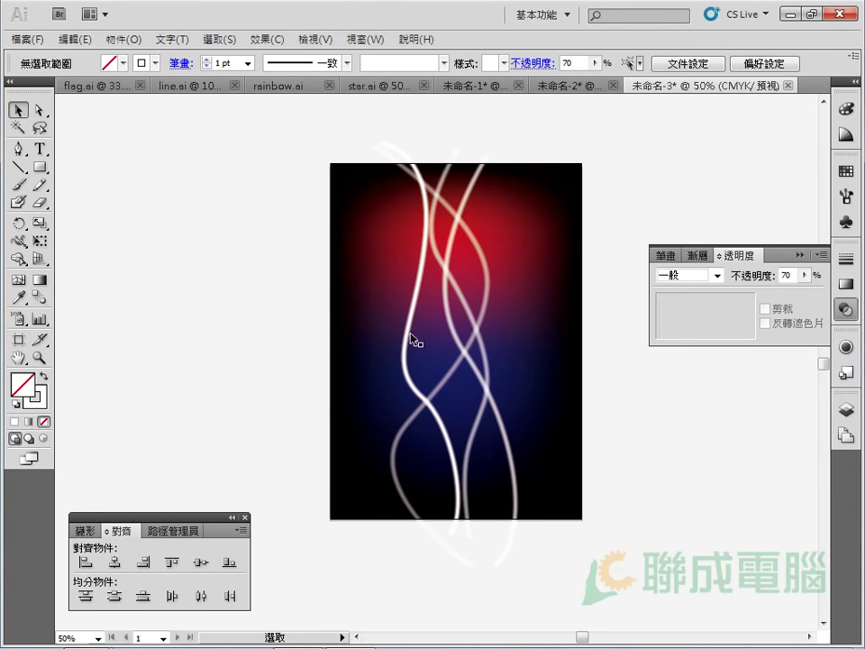
click(412, 339)
double_click(782, 275)
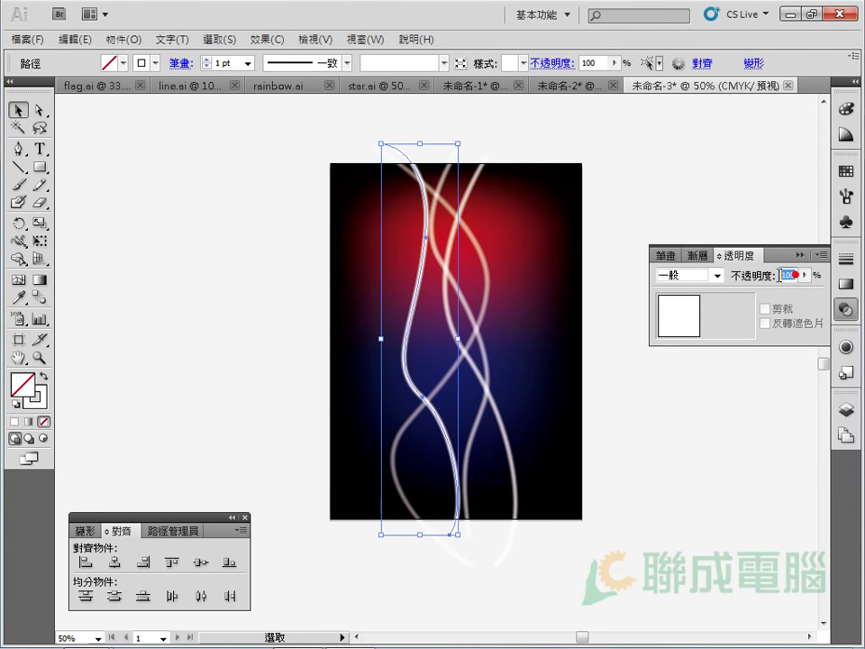
text(75)
key(Return)
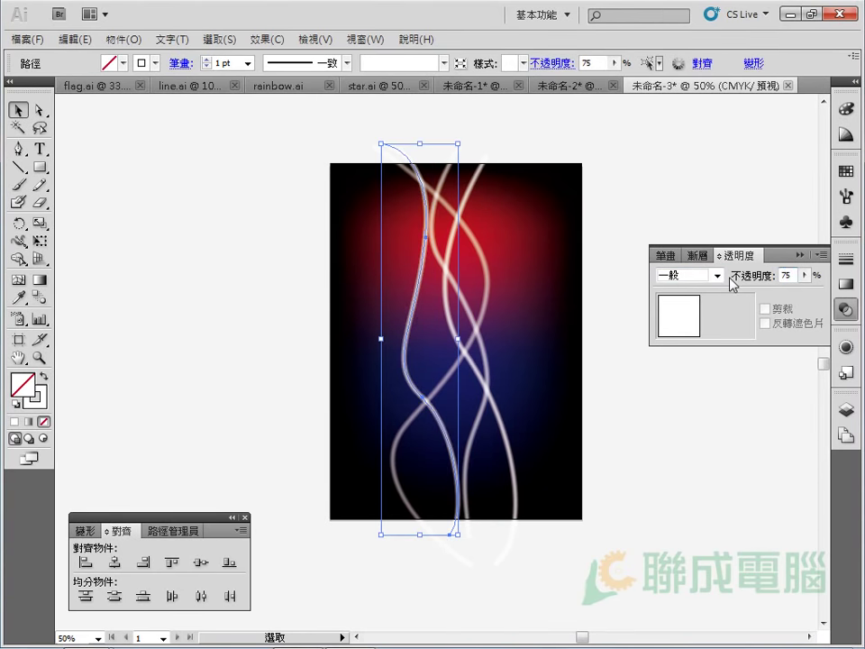
click(620, 398)
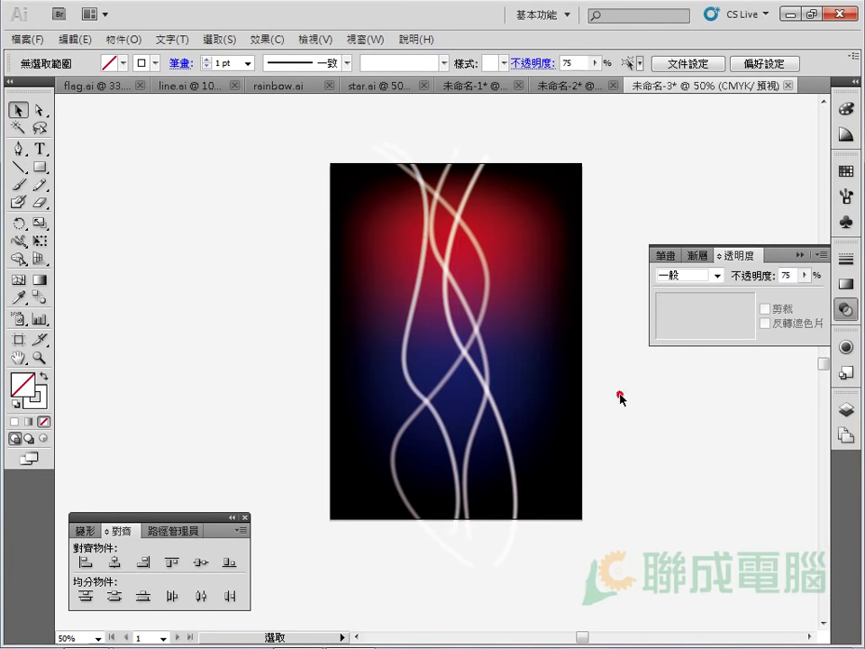
click(448, 397)
click(411, 356)
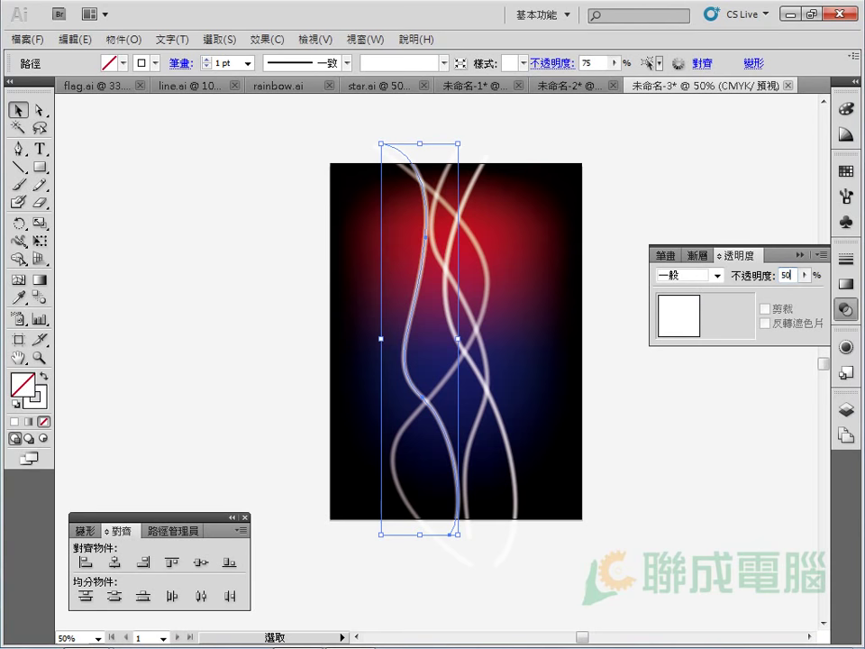
key(Return)
click(595, 364)
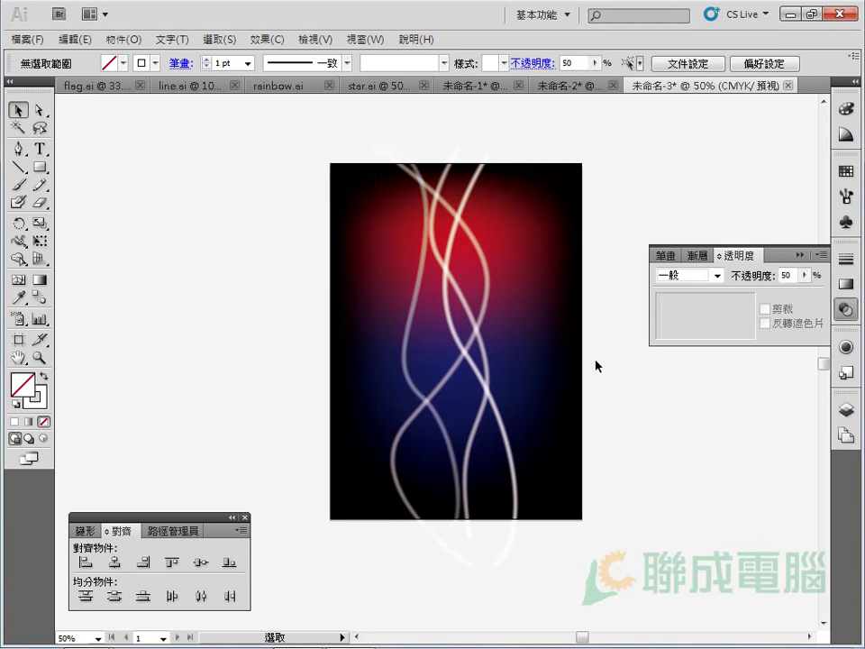
- Shift several glowing lines slightly left or right across the poster
drag(489, 358, 505, 361)
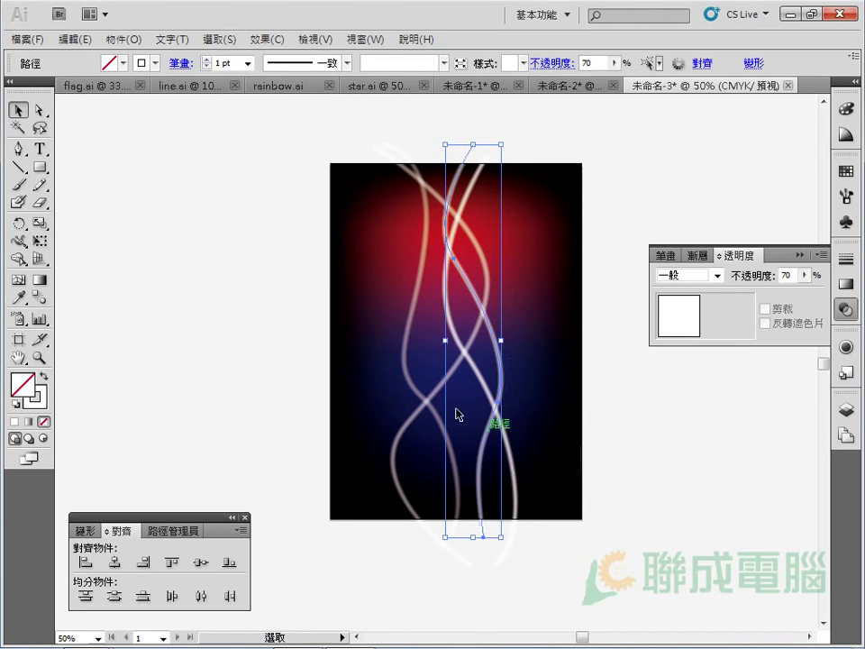
drag(407, 360, 395, 362)
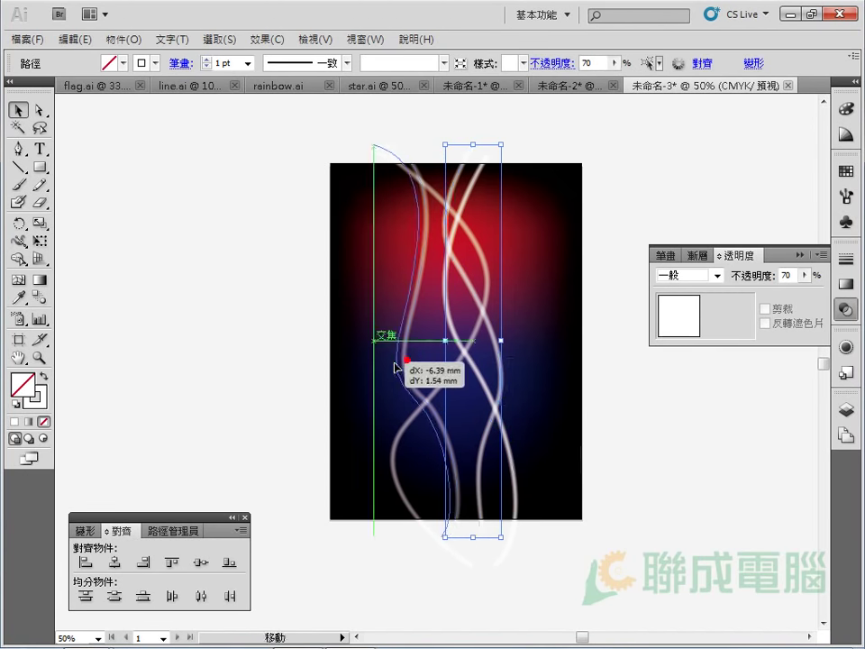
click(559, 573)
drag(483, 294, 503, 297)
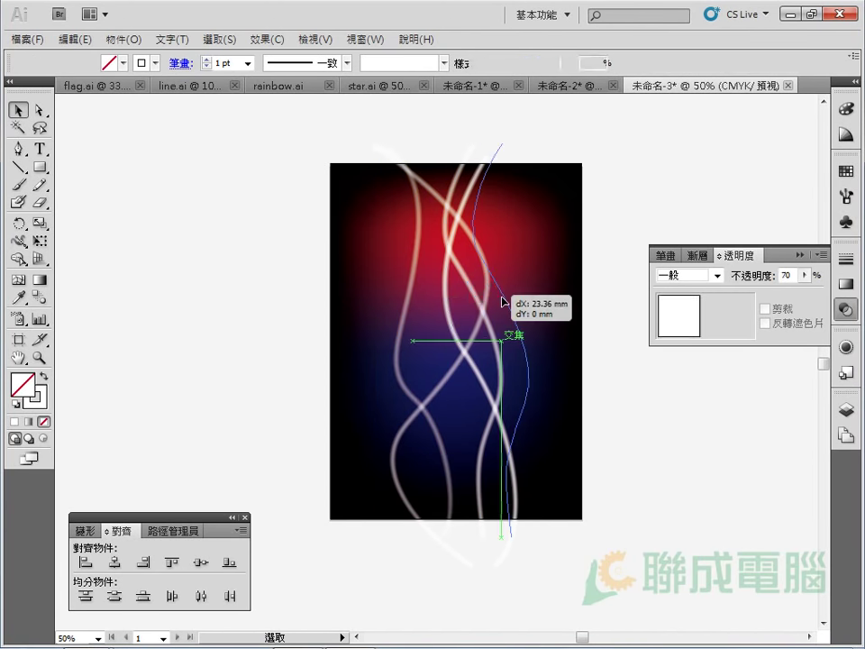
click(634, 495)
drag(480, 328, 466, 333)
click(625, 500)
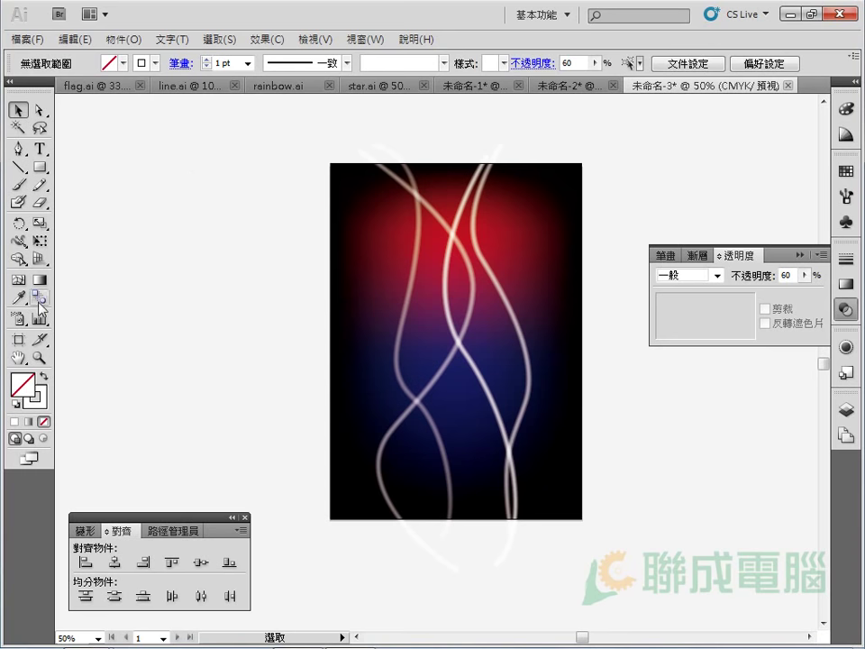
- Set the fill colour to white and the stroke to none
drag(40, 168, 94, 207)
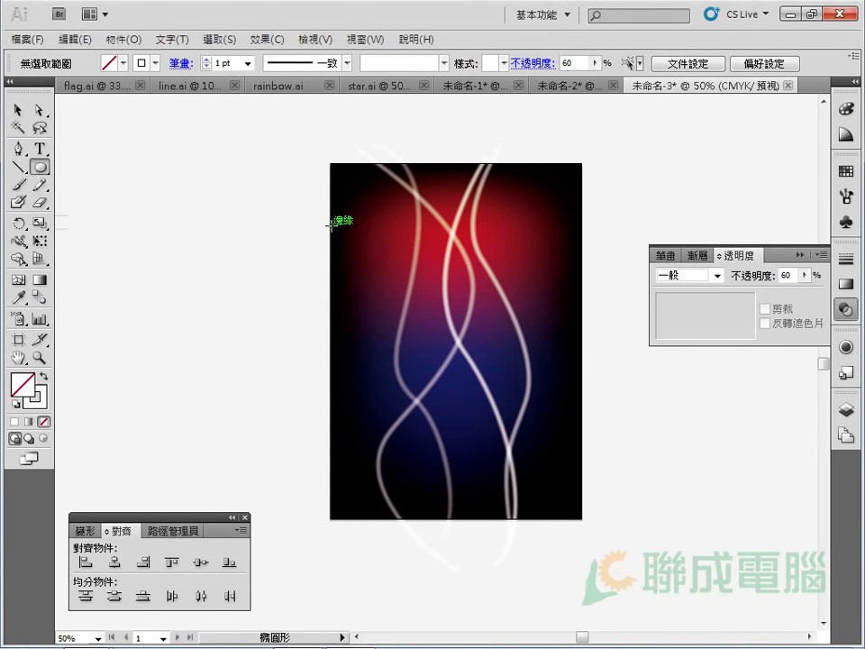
click(18, 109)
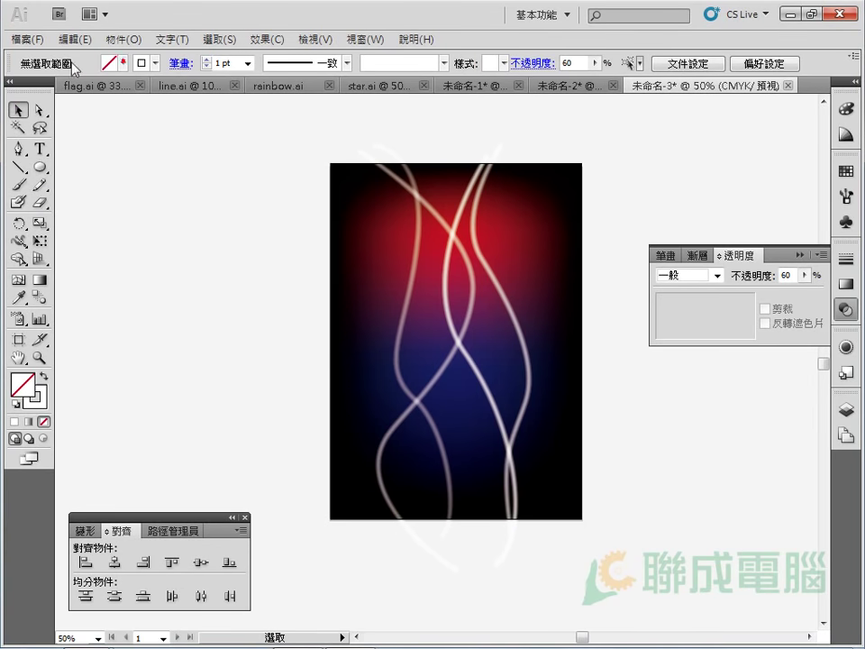
click(120, 63)
click(29, 80)
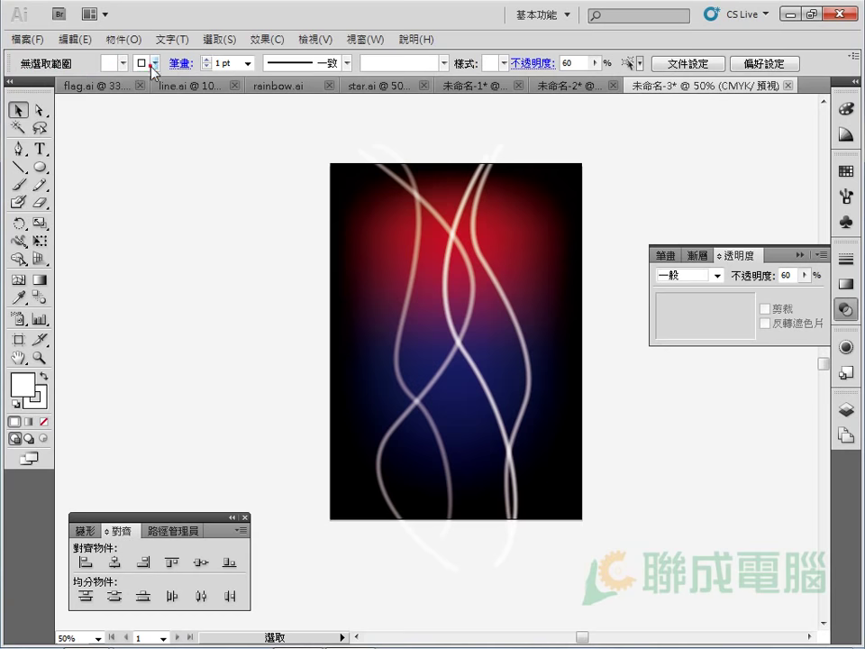
click(142, 63)
click(5, 80)
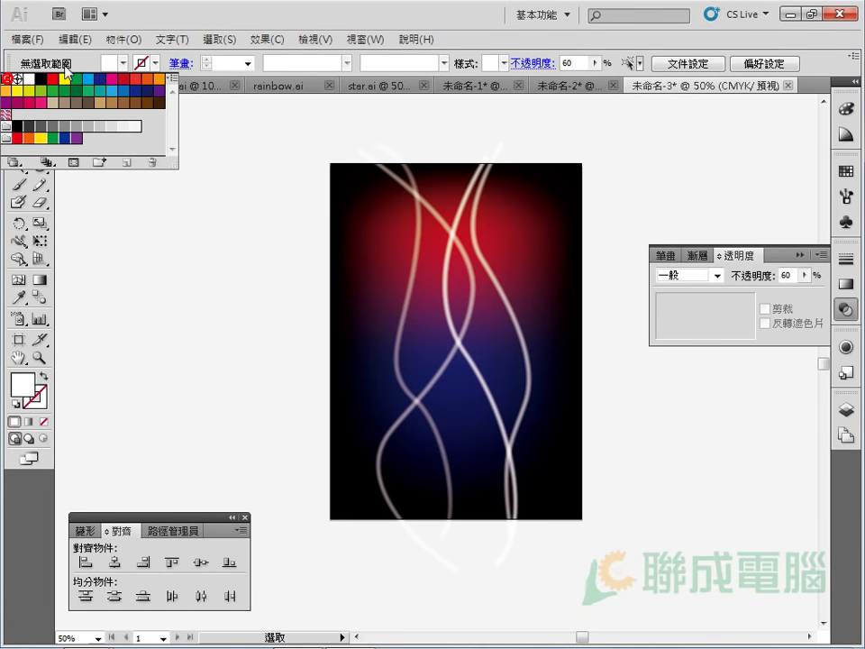
- Draw a small circle on the upper-left red area and select it
key(l)
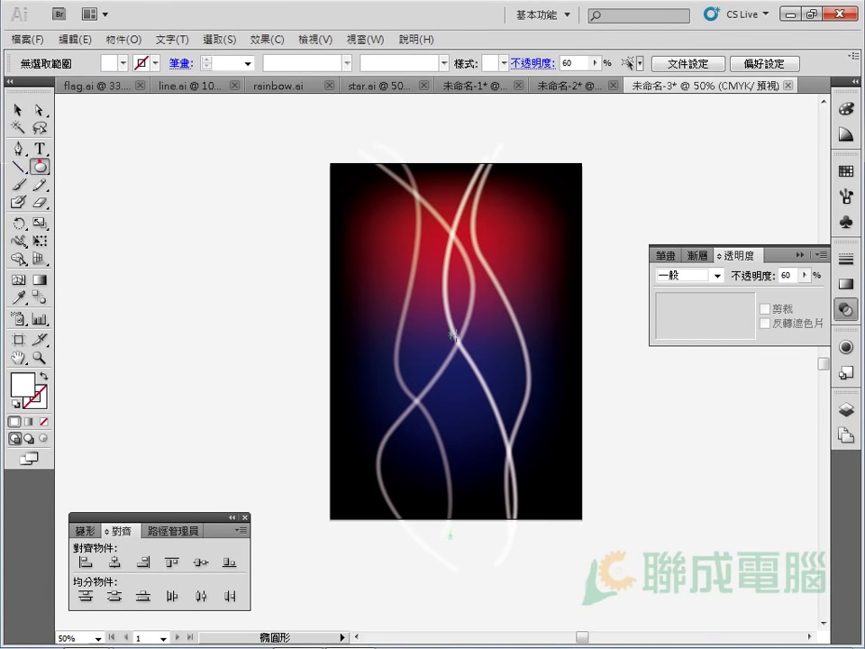
drag(348, 235, 388, 274)
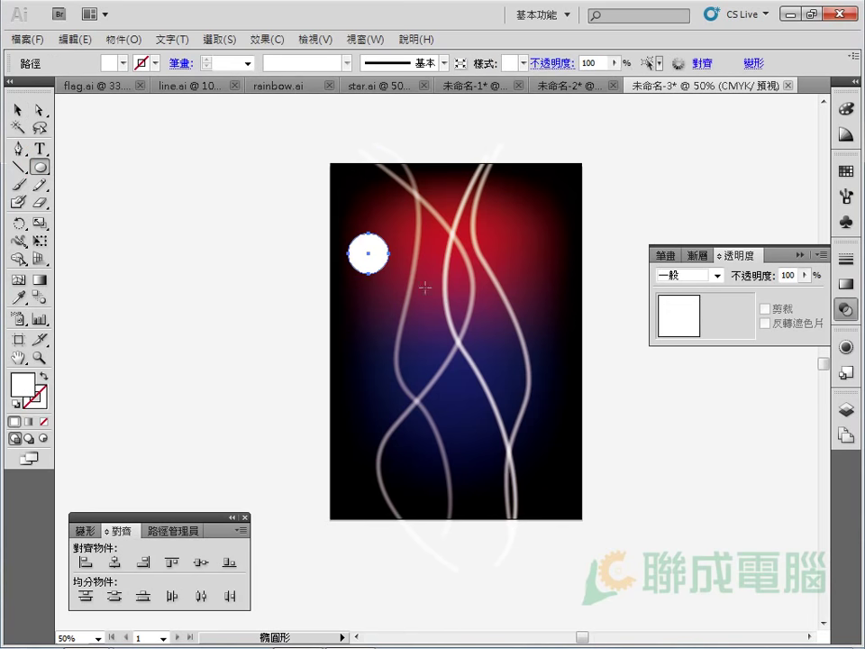
click(18, 110)
click(189, 242)
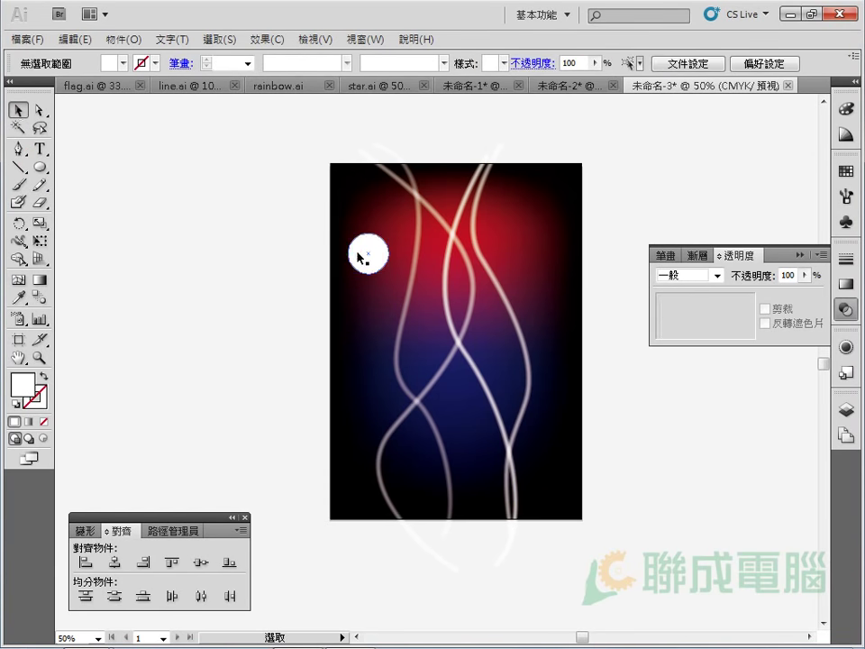
click(361, 257)
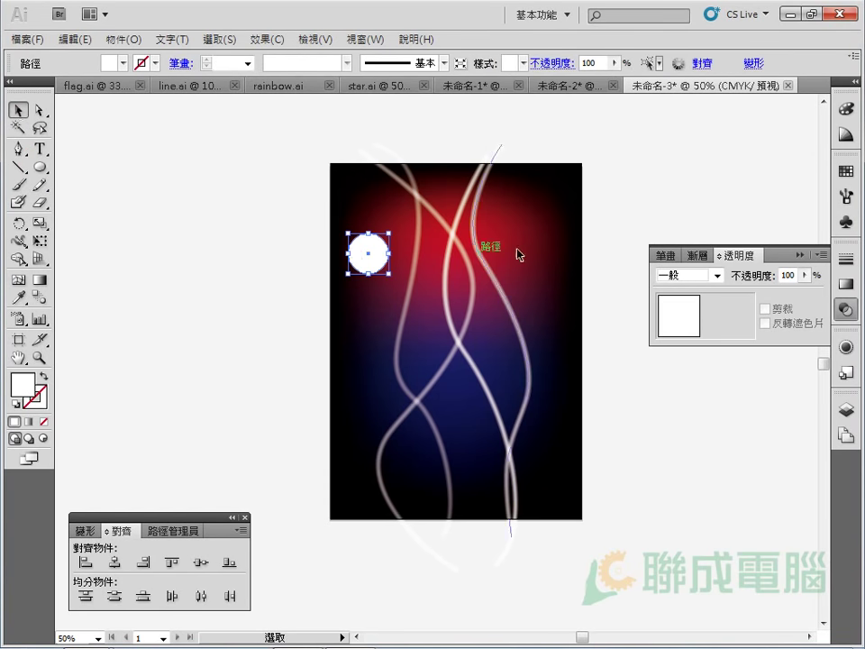
- Set the white circle's opacity to 20%
click(796, 275)
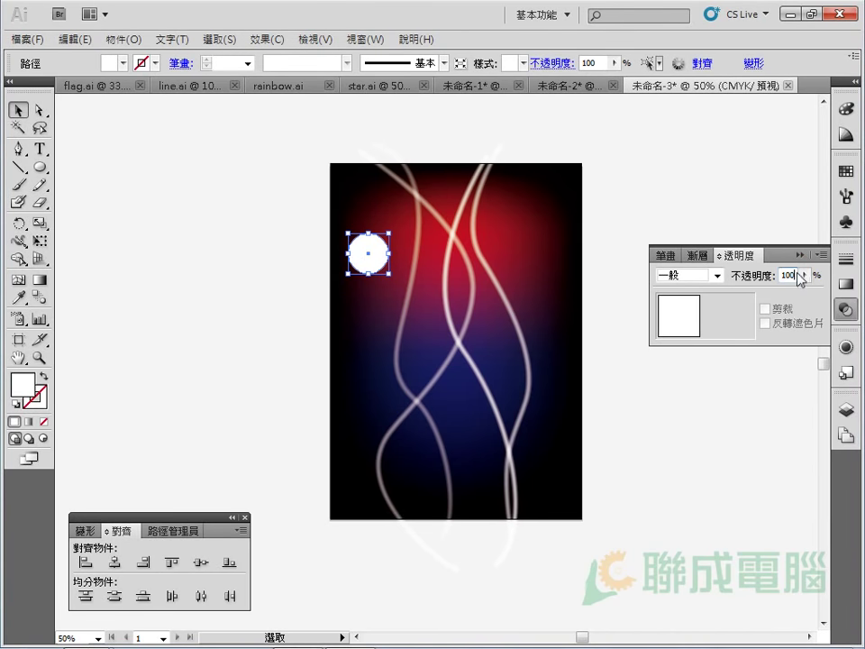
double_click(798, 275)
text(20)
key(Return)
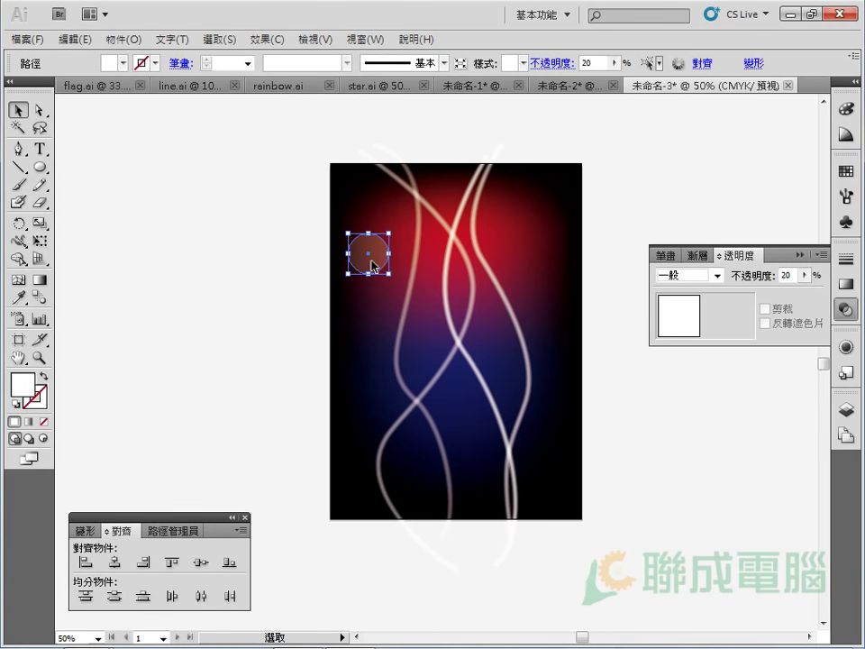
- Alt-drag a copy, shrink it to about 14.82 mm, and place it inside the faint circle
drag(372, 267, 376, 292)
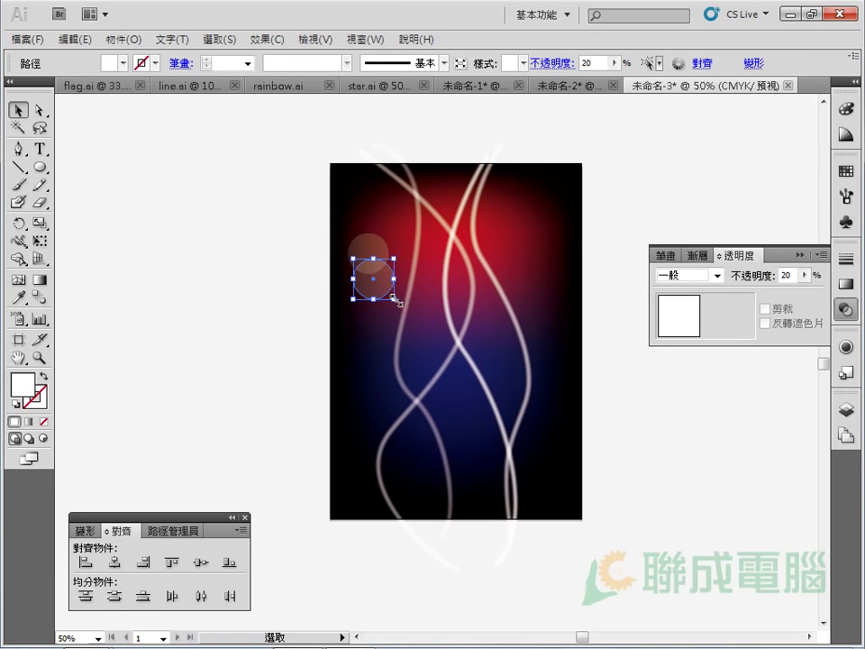
drag(394, 297, 370, 272)
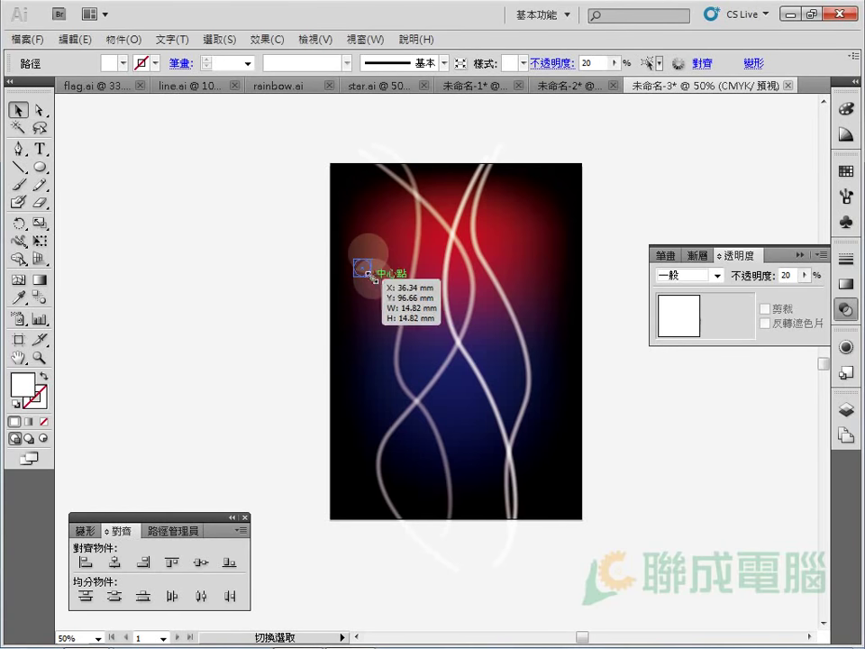
click(300, 301)
drag(364, 267, 377, 256)
click(297, 313)
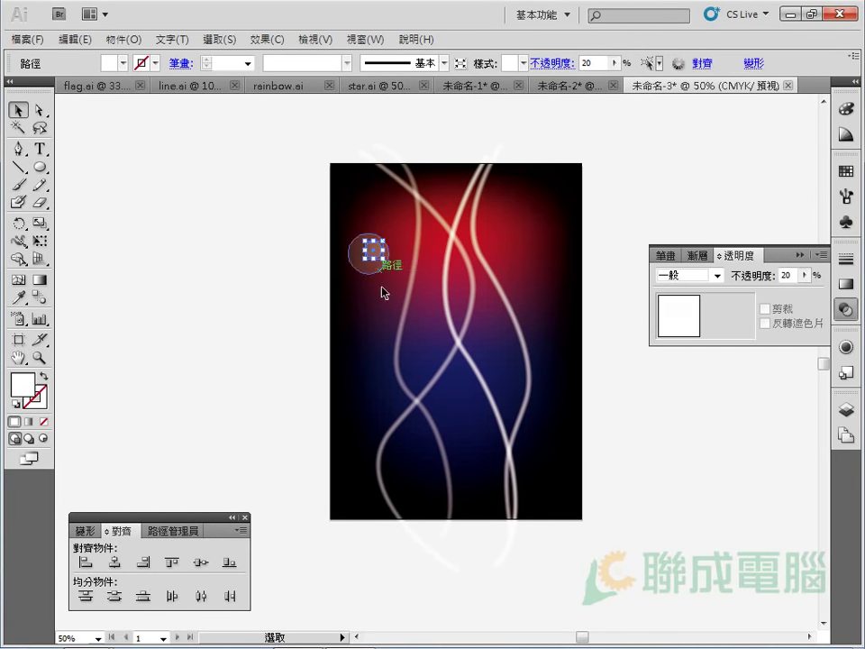
click(377, 250)
- Set the small inner circle to 100% opacity and blend it with the faint circle
double_click(786, 275)
text(1)
text(00)
key(Return)
click(212, 297)
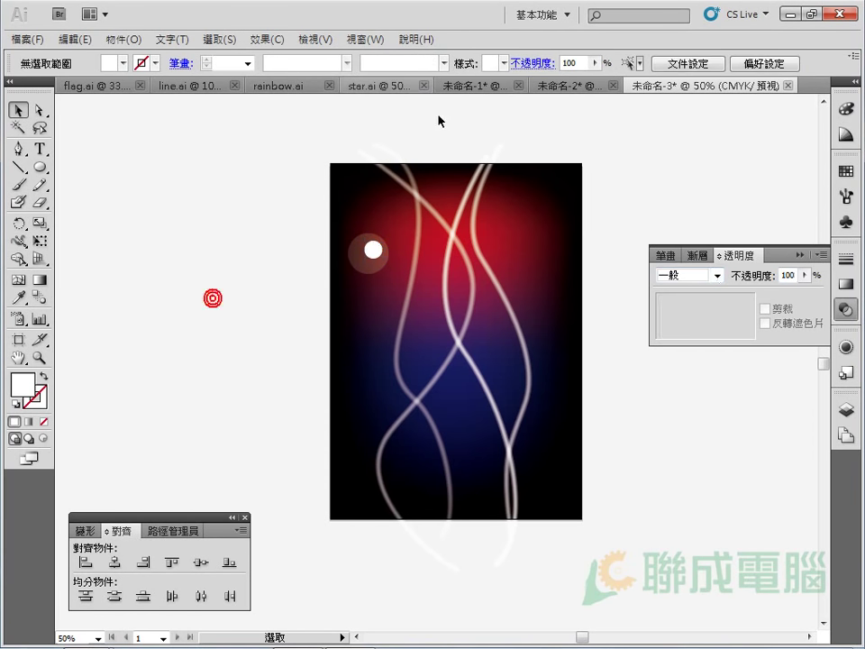
click(39, 297)
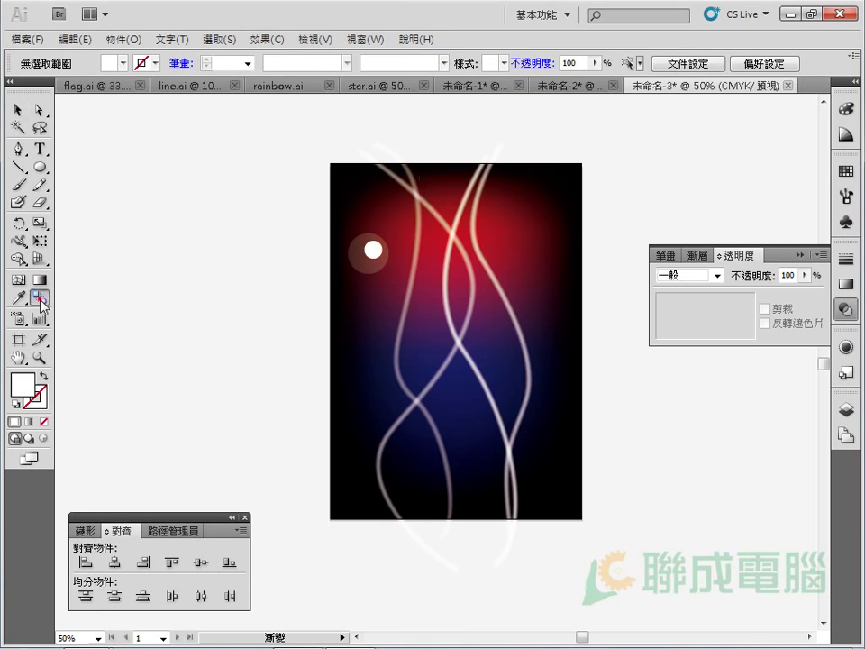
click(359, 262)
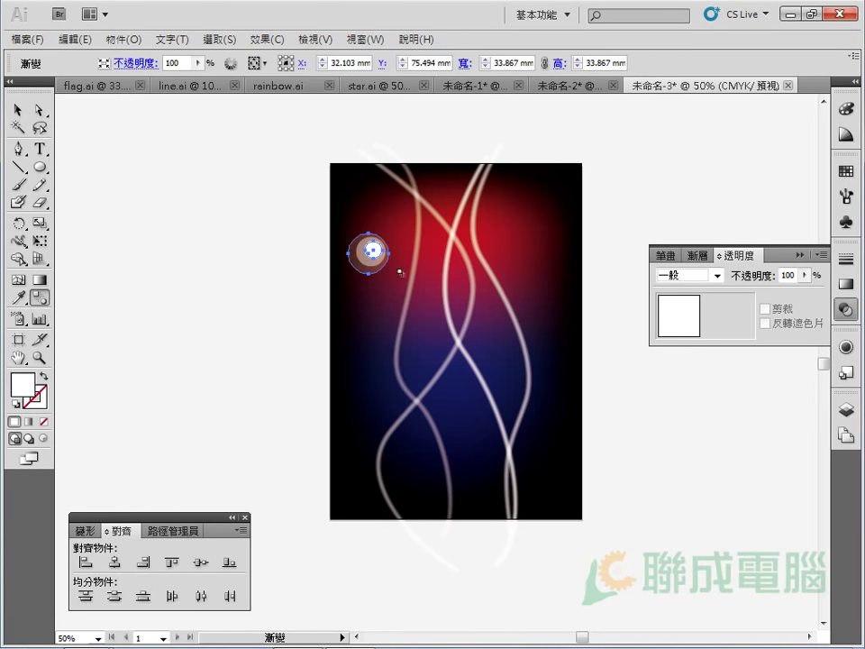
- Set the circles' blend to Specified Steps 50 for a smoothly fading glowing dot
double_click(38, 297)
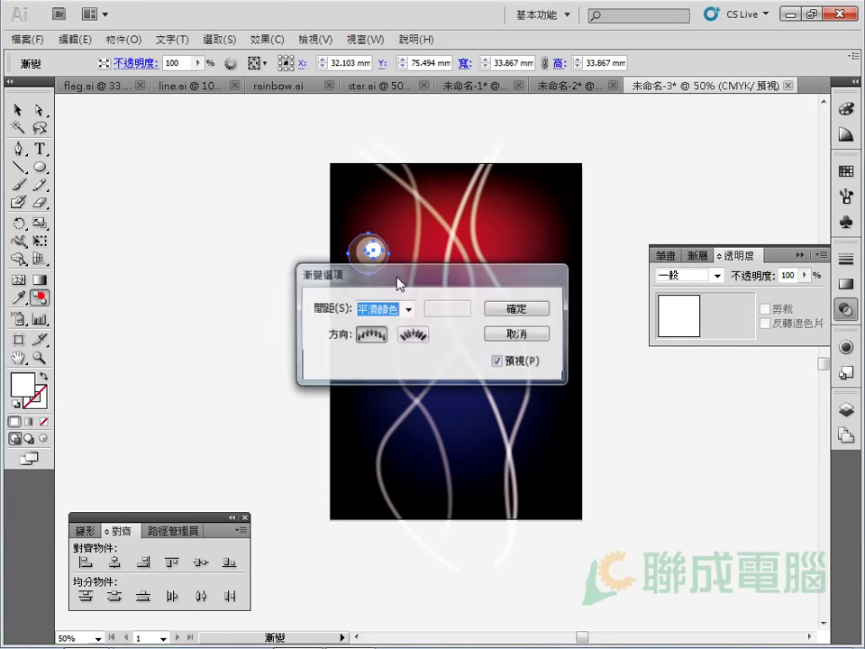
click(408, 336)
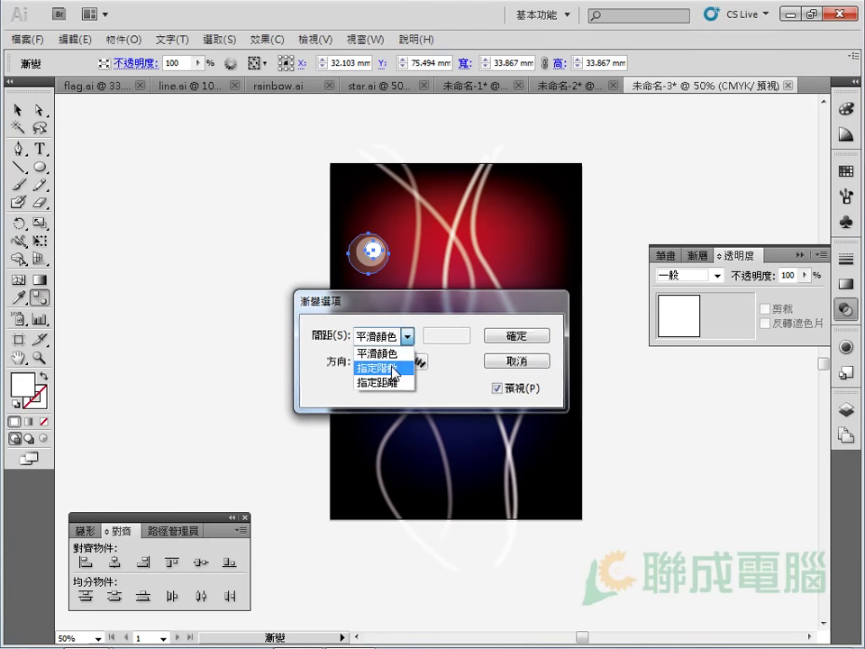
click(392, 366)
click(455, 335)
double_click(453, 335)
text(50)
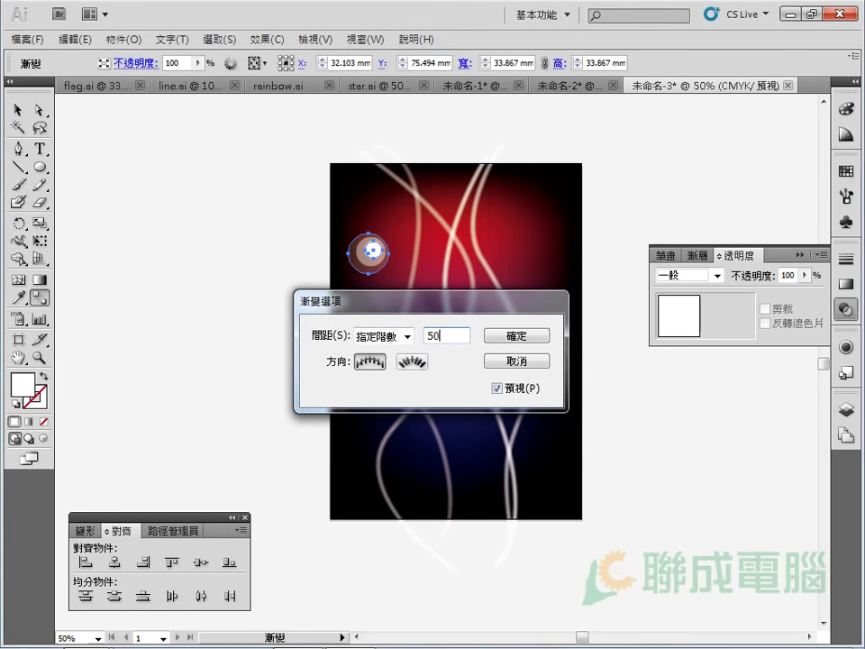
click(517, 337)
key(v)
click(183, 261)
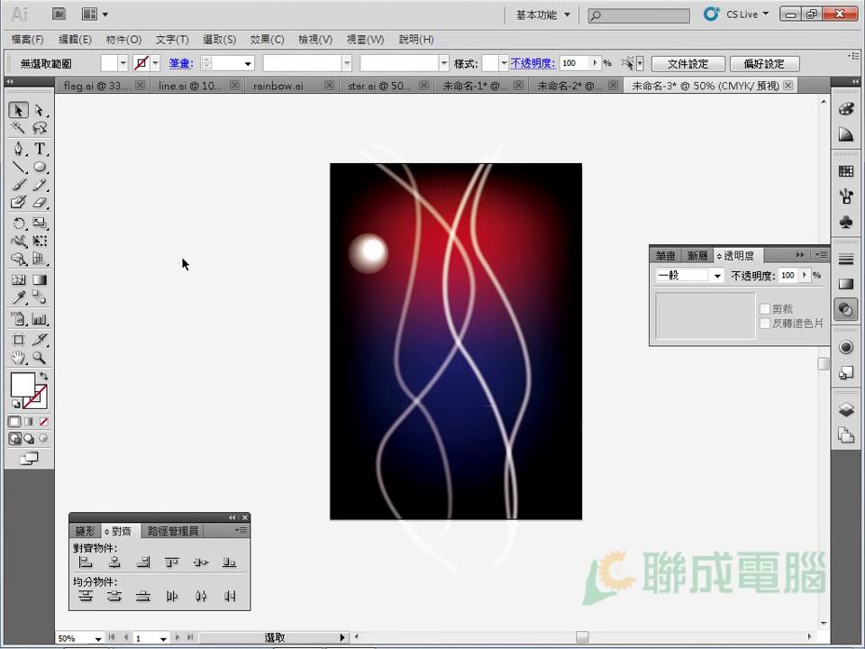
- Shrink the glowing dot and place copies near the centre, lower left and top
click(363, 256)
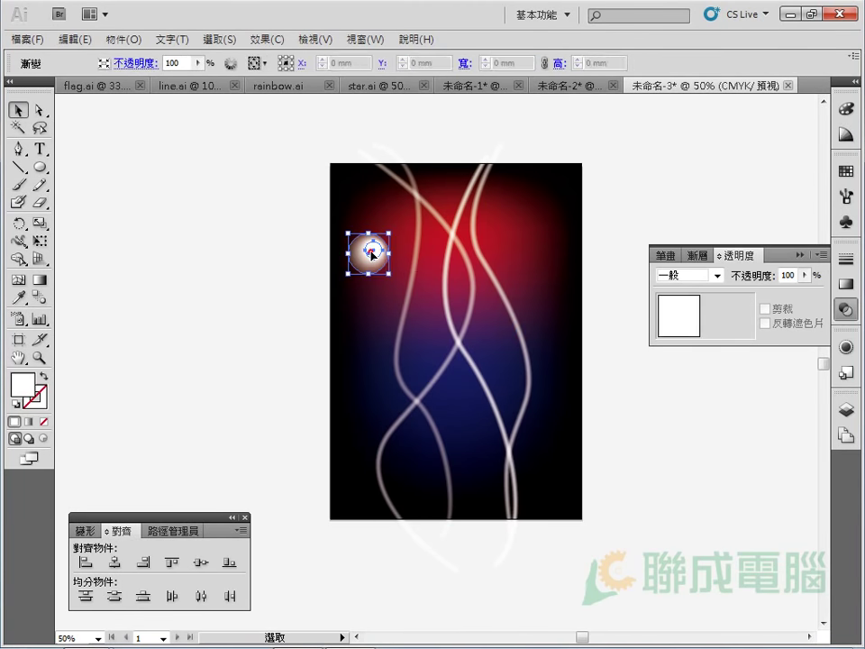
mouse_move(388, 270)
mouse_down()
mouse_move(370, 255)
mouse_move(366, 196)
mouse_move(437, 262)
mouse_move(496, 271)
mouse_move(532, 241)
mouse_move(573, 375)
mouse_up()
mouse_move(572, 371)
mouse_down()
mouse_move(501, 425)
mouse_move(374, 396)
mouse_move(451, 353)
mouse_up()
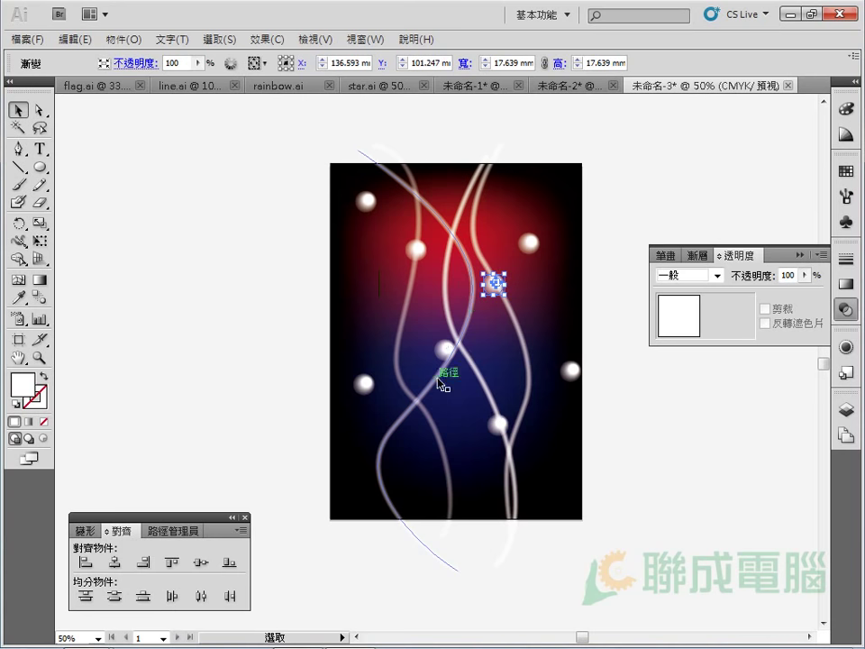
click(446, 350)
drag(450, 346, 413, 435)
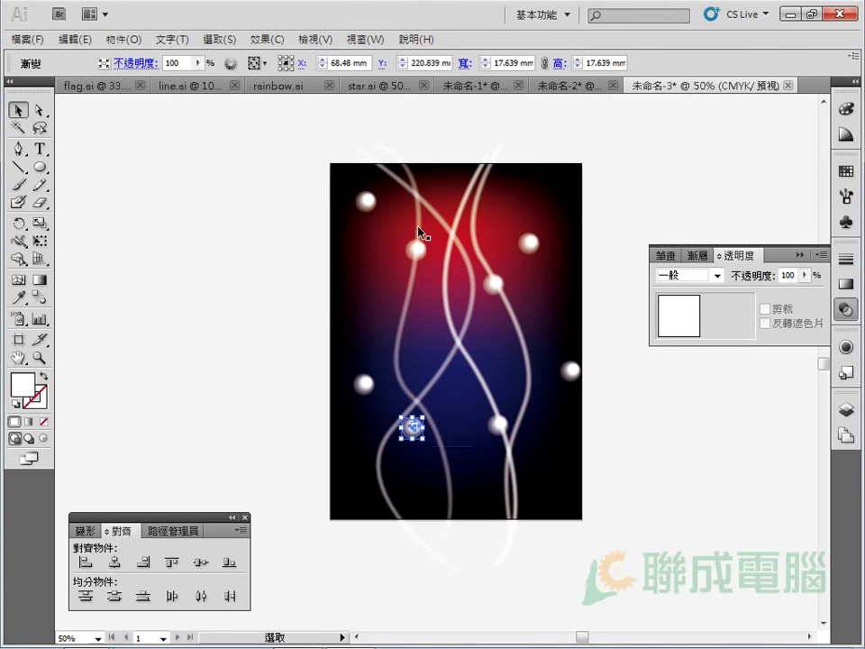
drag(412, 263, 448, 330)
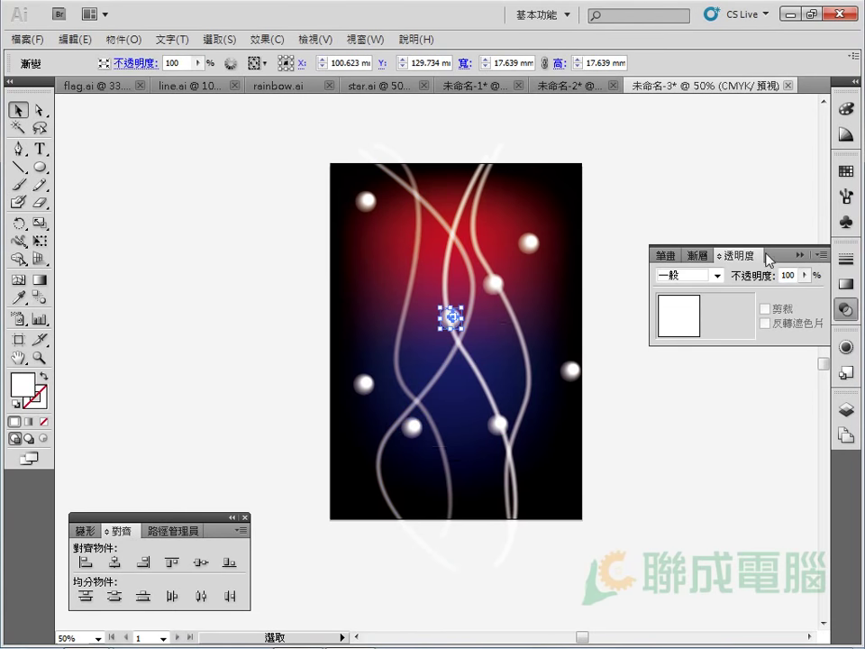
- Fade the centre dot to 50% and the upper-right dot to 60% opacity
click(805, 276)
drag(793, 290, 728, 296)
click(530, 242)
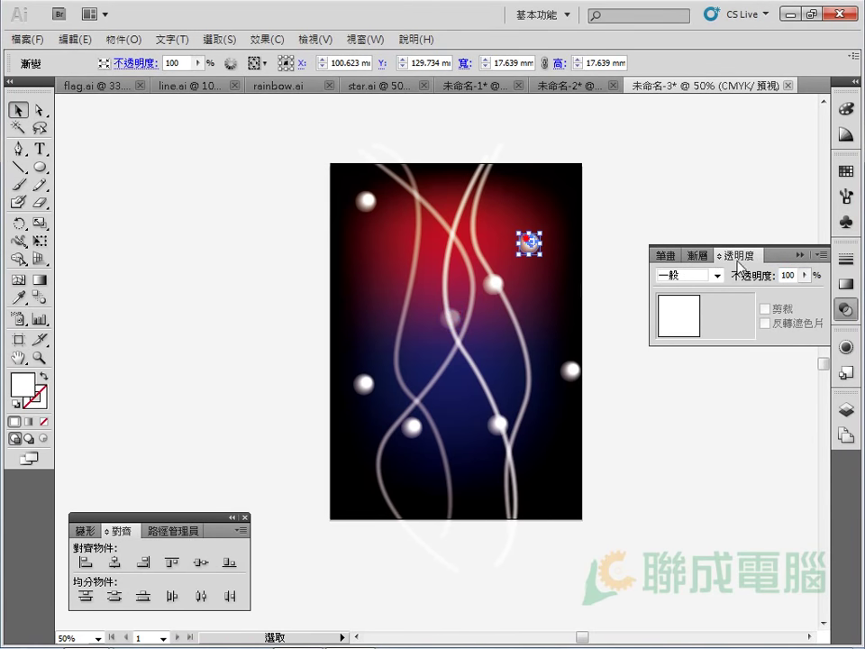
double_click(797, 274)
text(60)
key(Return)
- Set the dot at the right edge to 80% opacity
click(572, 370)
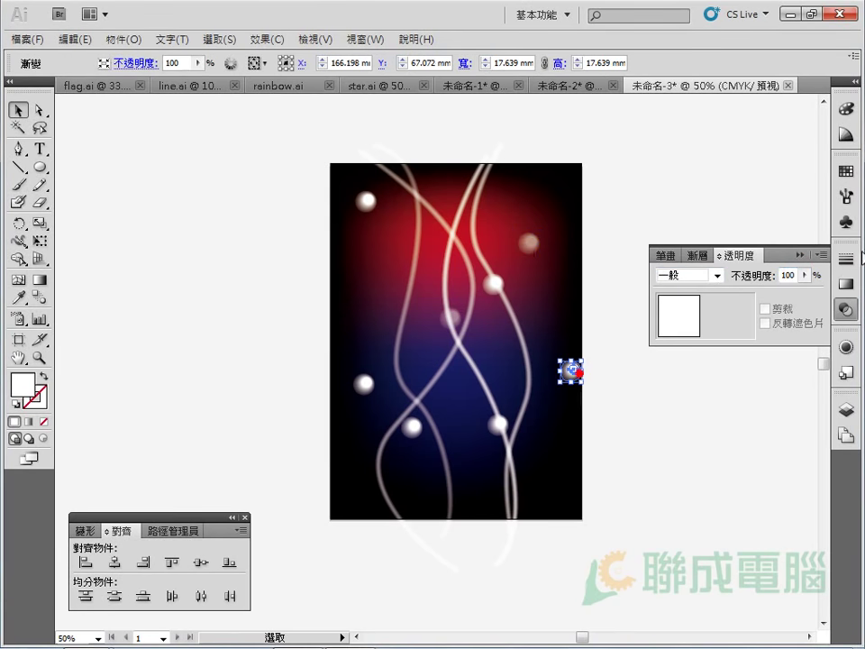
double_click(789, 275)
text(80)
key(Return)
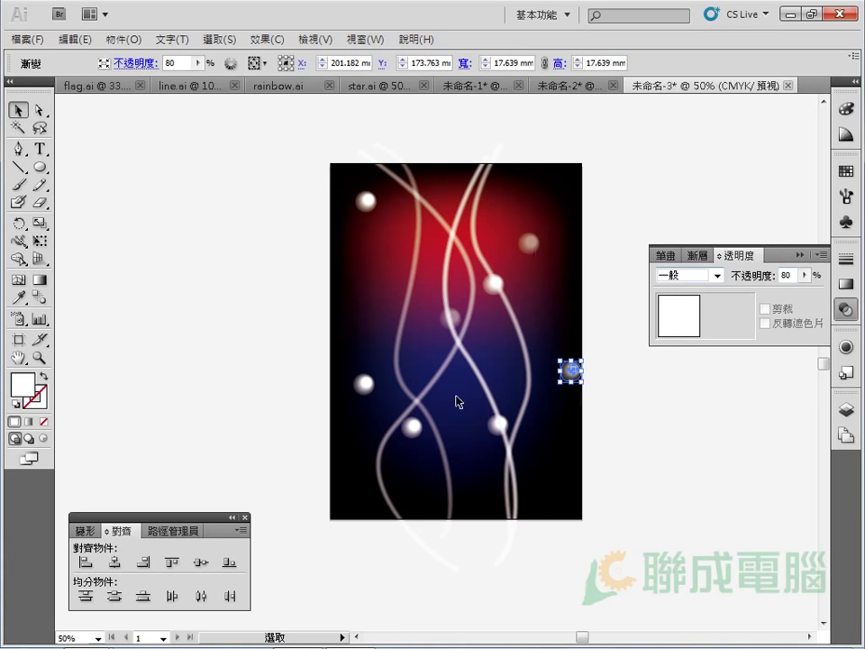
- Set both the top-left and lower-left dots to 60% opacity
click(412, 429)
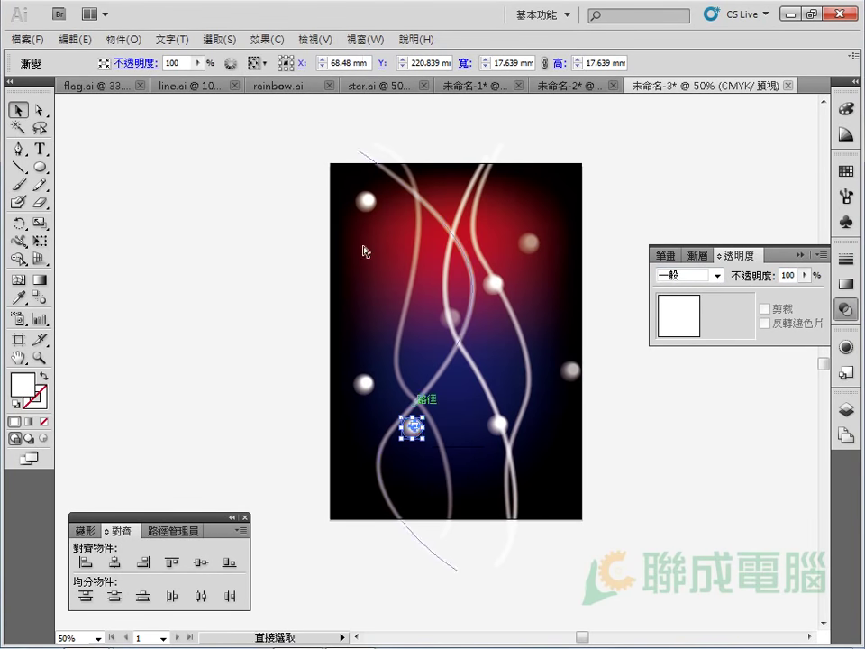
click(365, 199)
click(319, 328)
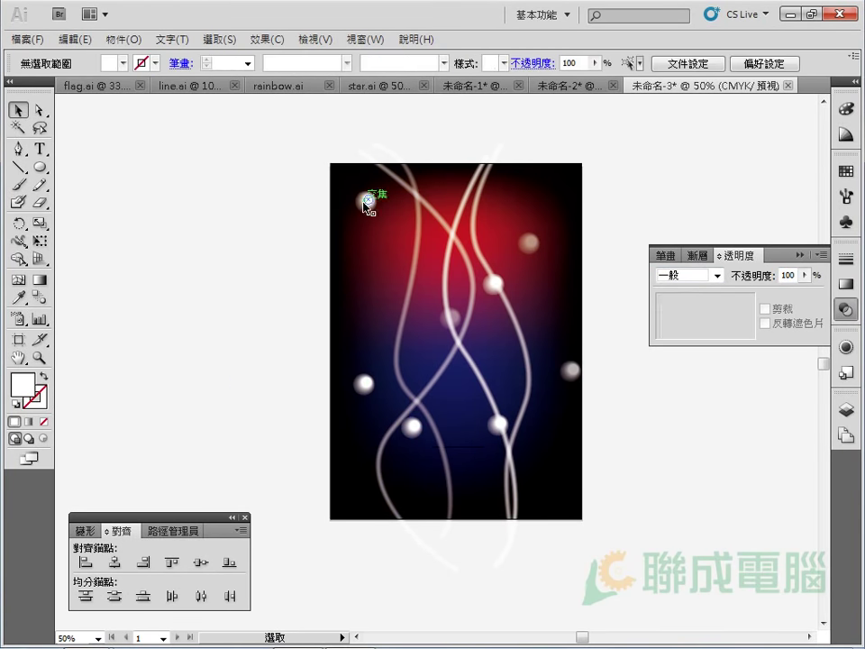
click(367, 200)
click(411, 425)
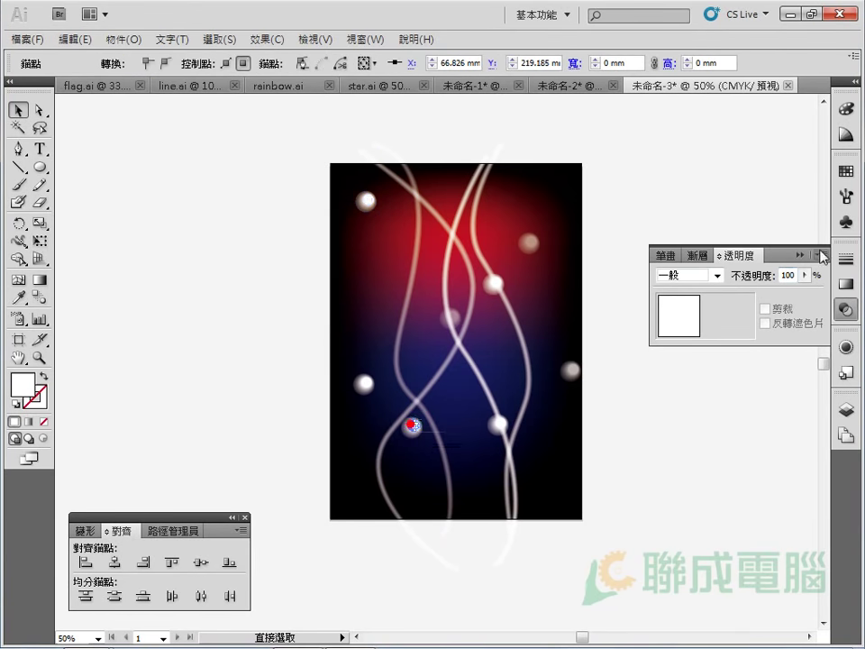
click(280, 304)
click(367, 200)
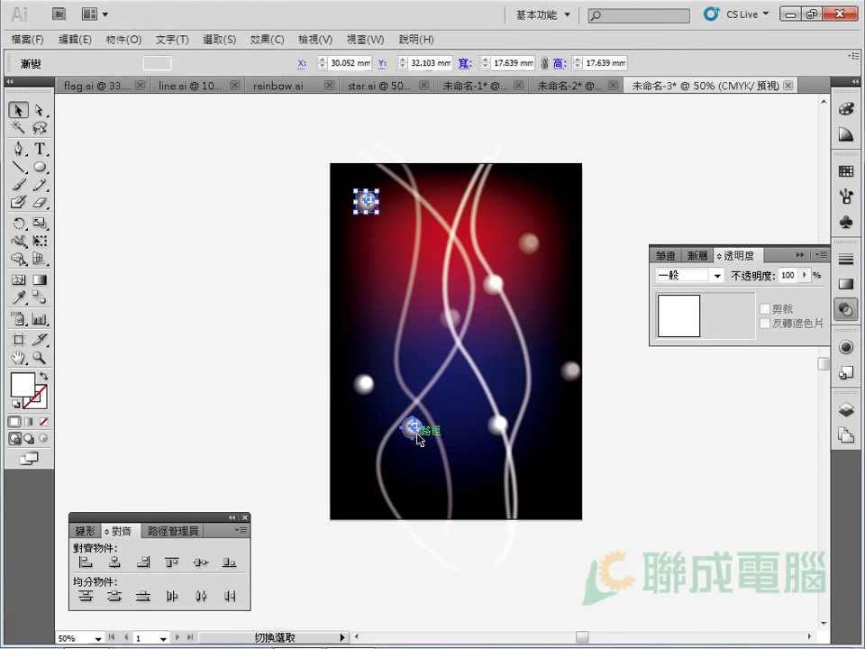
shift+click(411, 427)
double_click(797, 276)
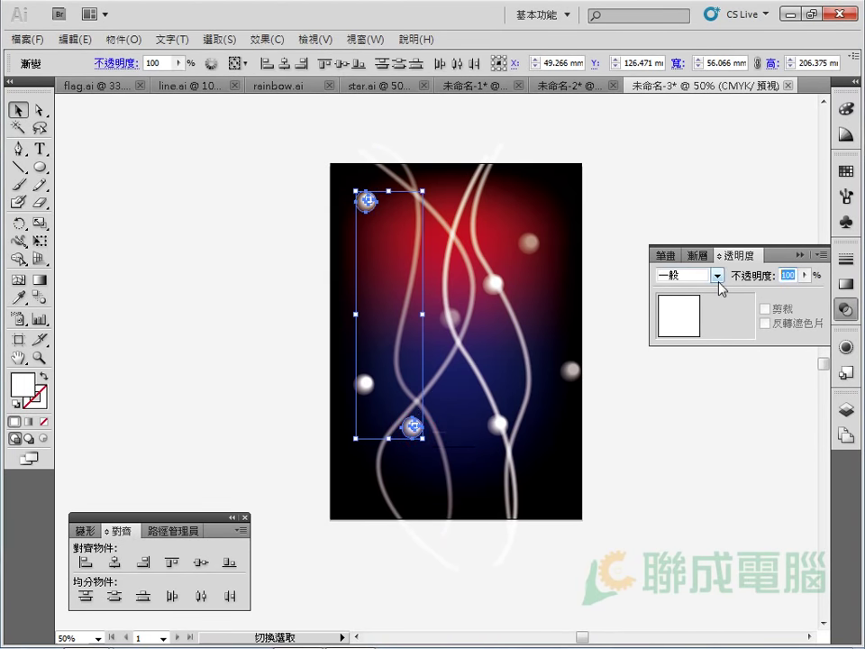
text(60)
key(Return)
click(620, 398)
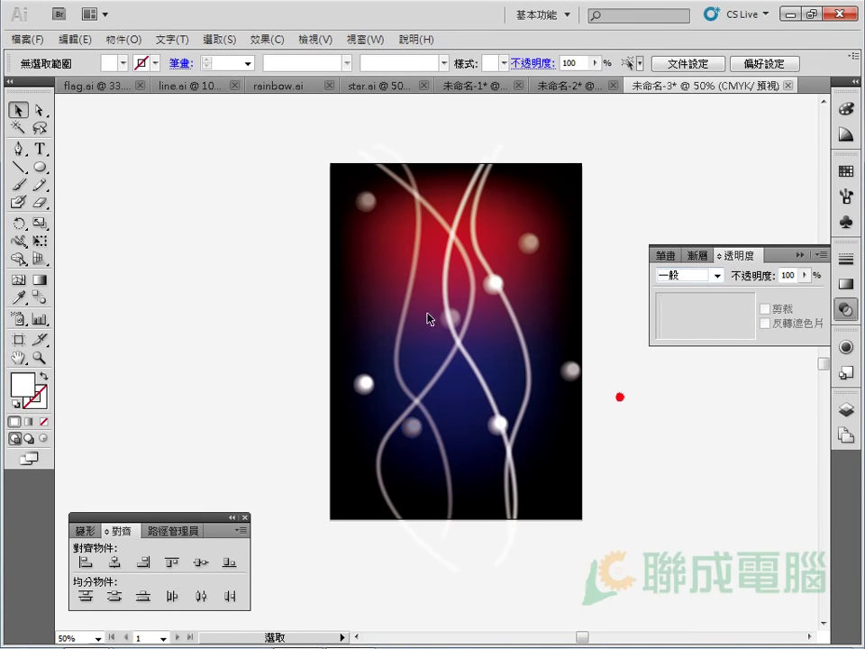